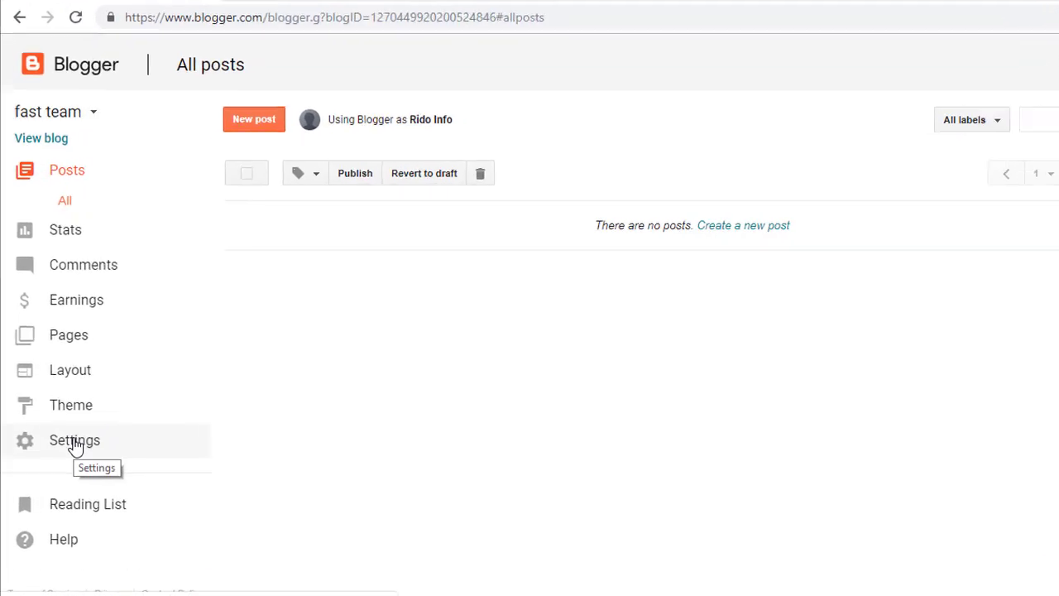
Go to Settings > Basic and start a new author entry under Permissions
left_click(75, 443)
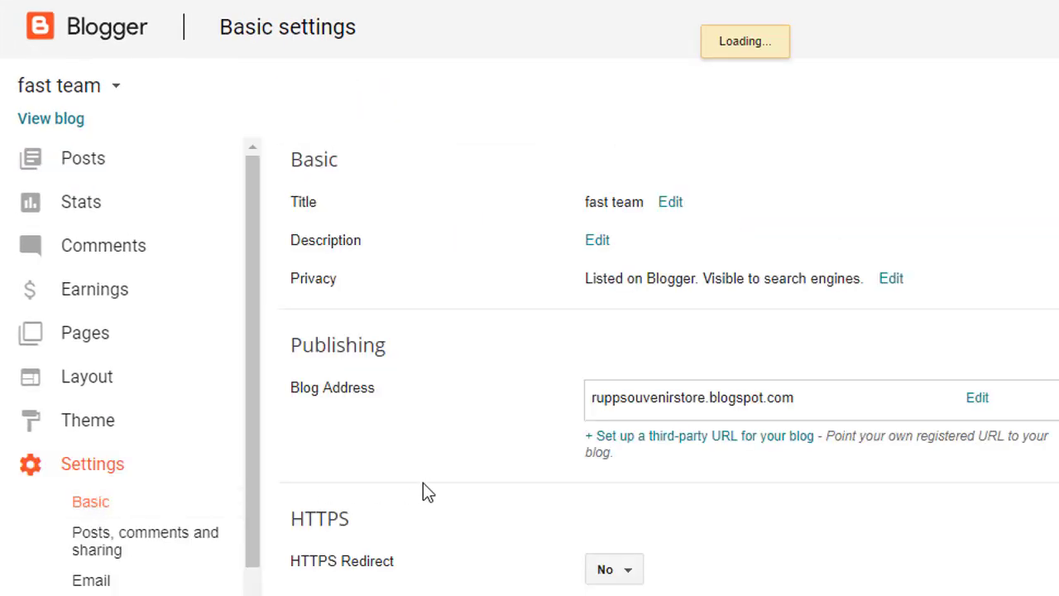
scroll(454, 404, "down", 3)
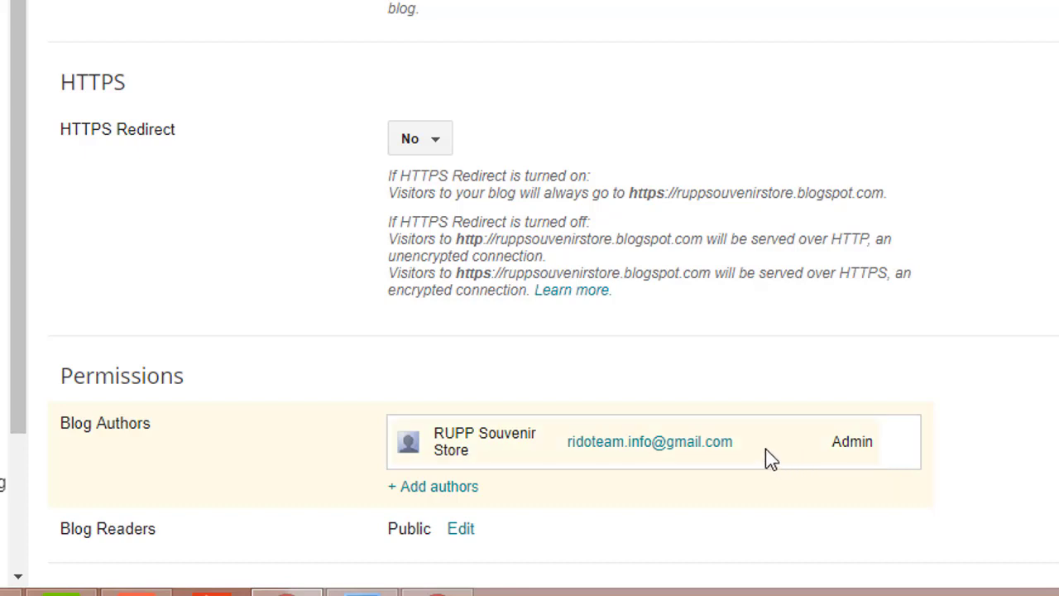
left_click(441, 488)
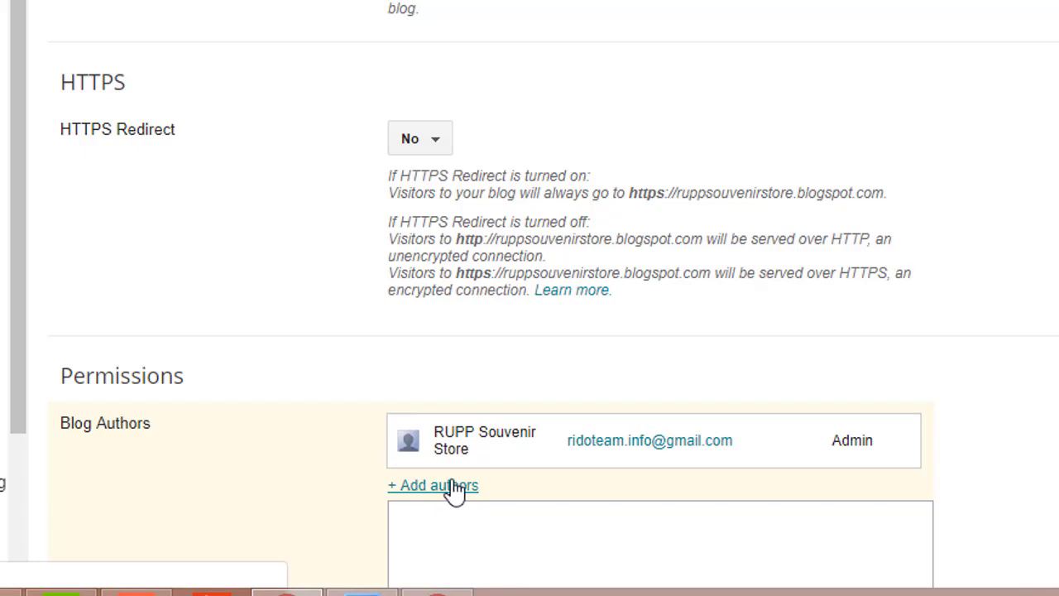
Invite the contact's e-mail address as a new blog author
scroll(449, 484, "down", 2)
left_click(470, 348)
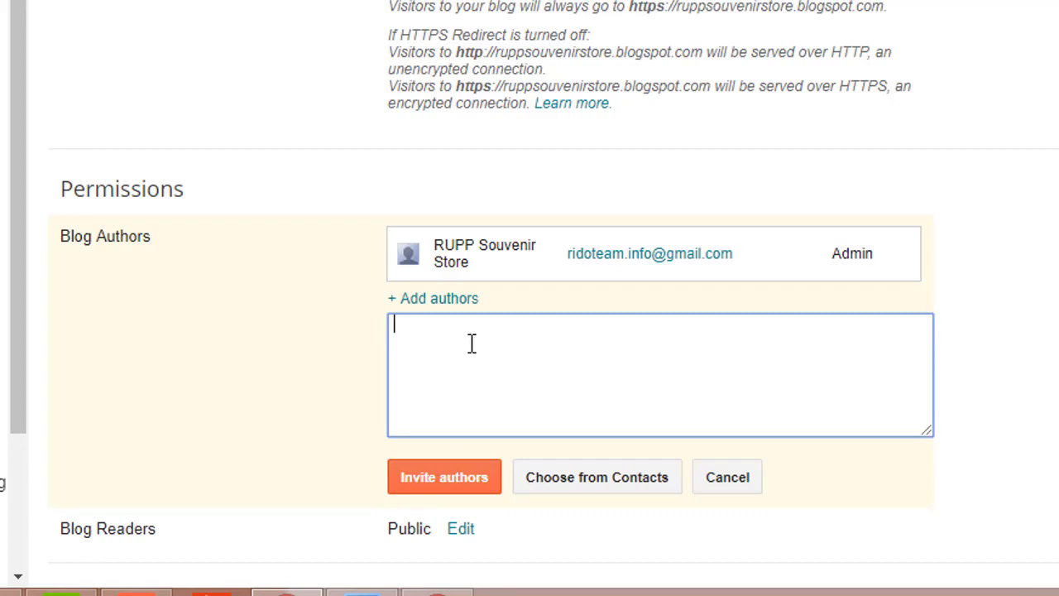
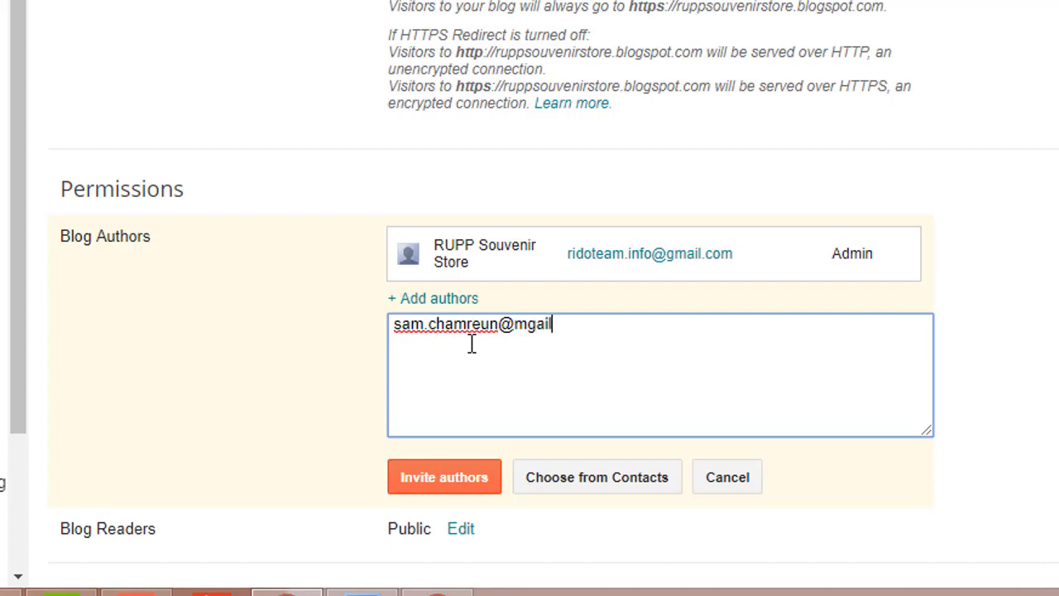
left_click(433, 486)
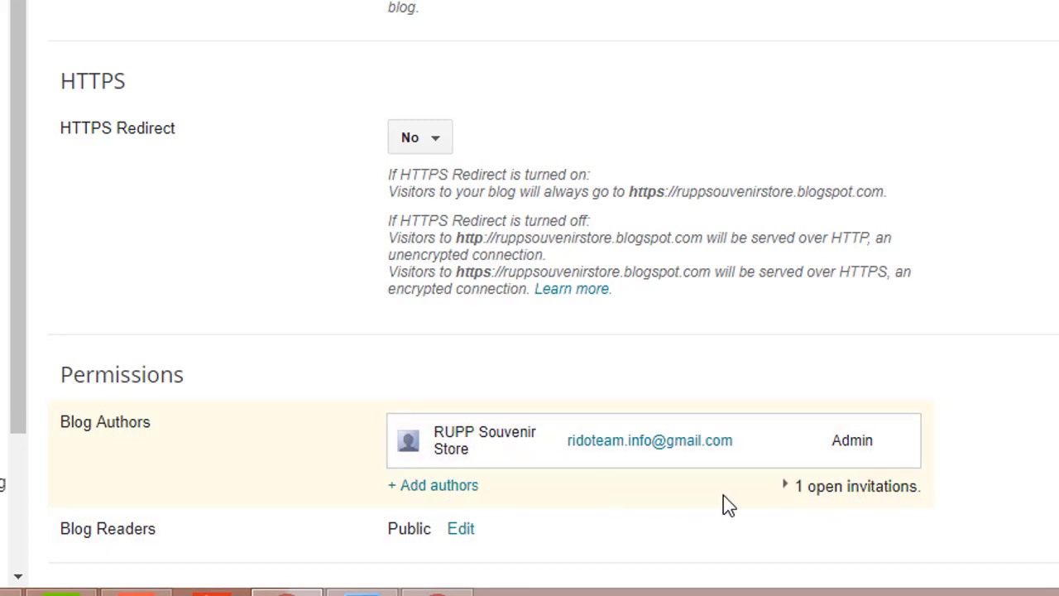
Invite a second author's e-mail address, bringing open invitations to 2
left_click(811, 490)
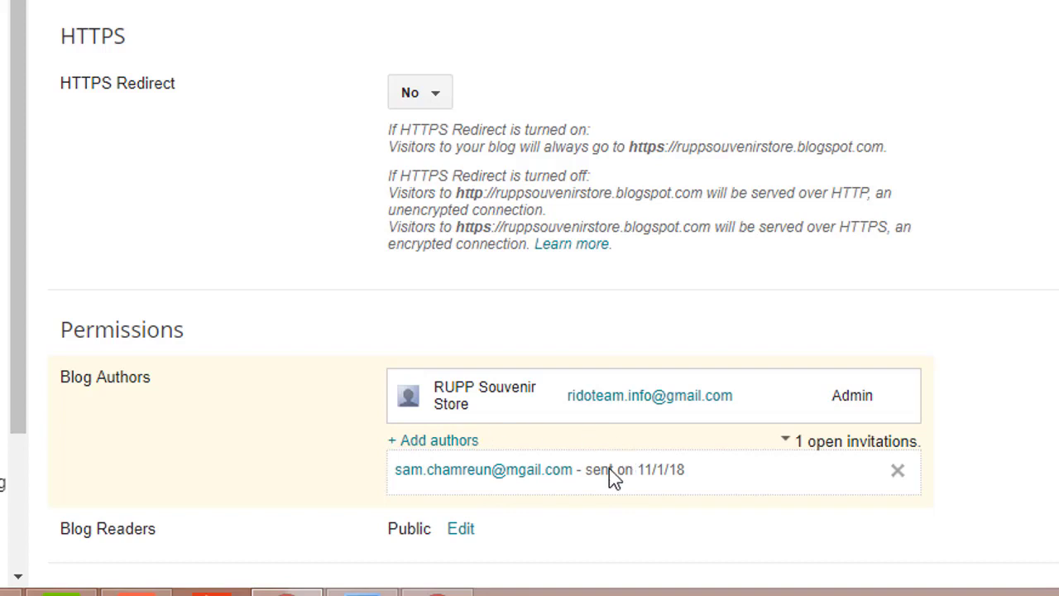
left_click(439, 440)
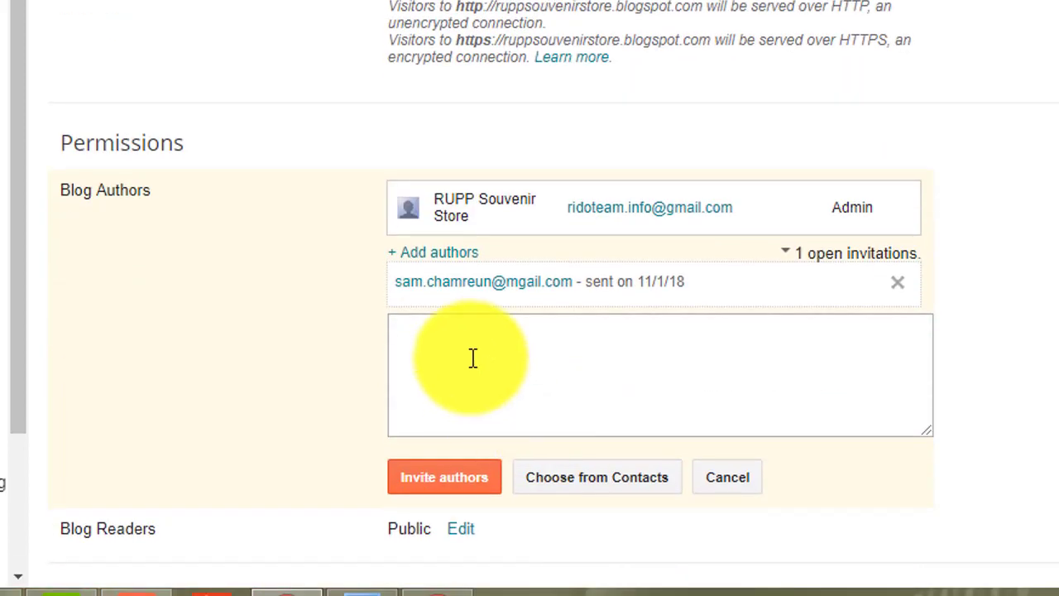
left_click(492, 354)
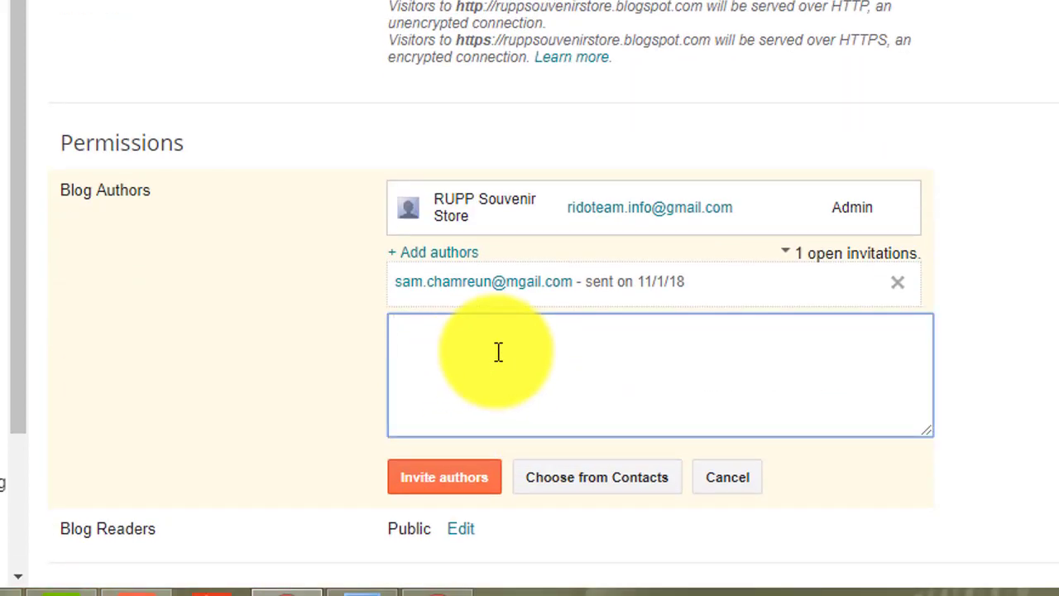
type("ubb")
key("BackSpace")
key("BackSpace")
key("BackSpace")
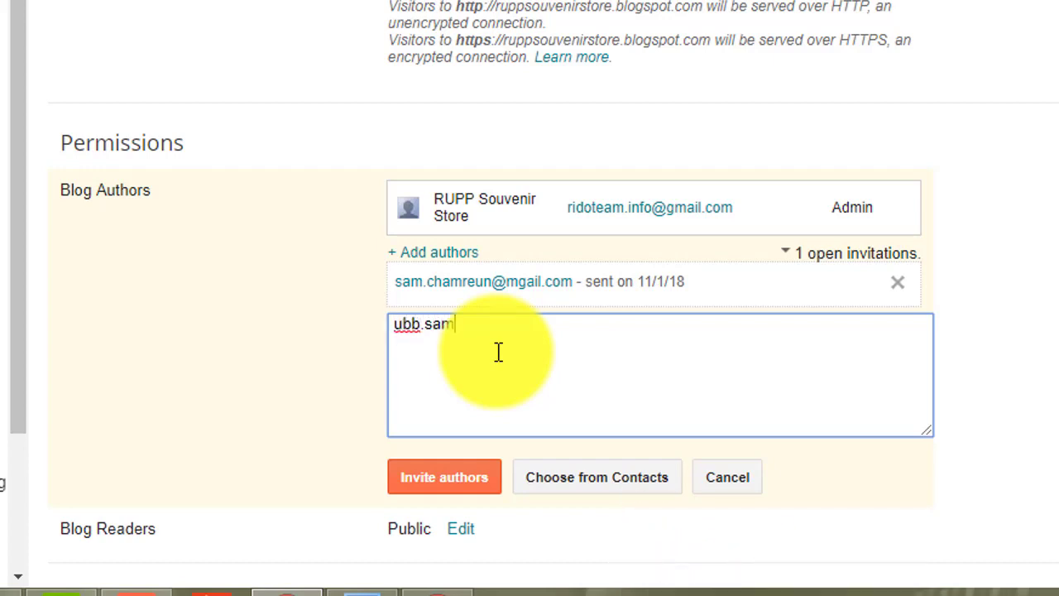
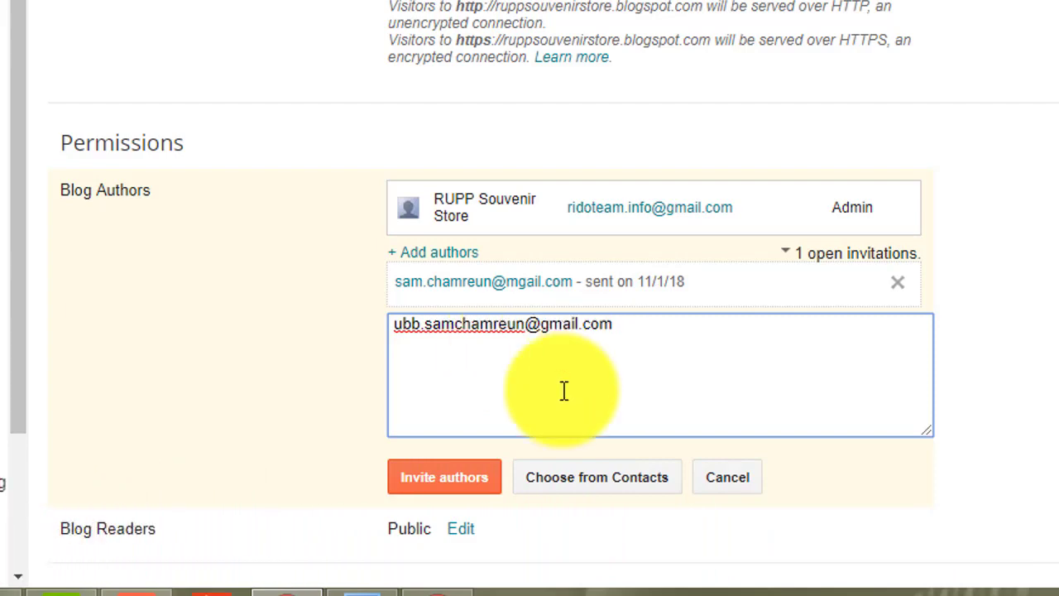
left_click(437, 478)
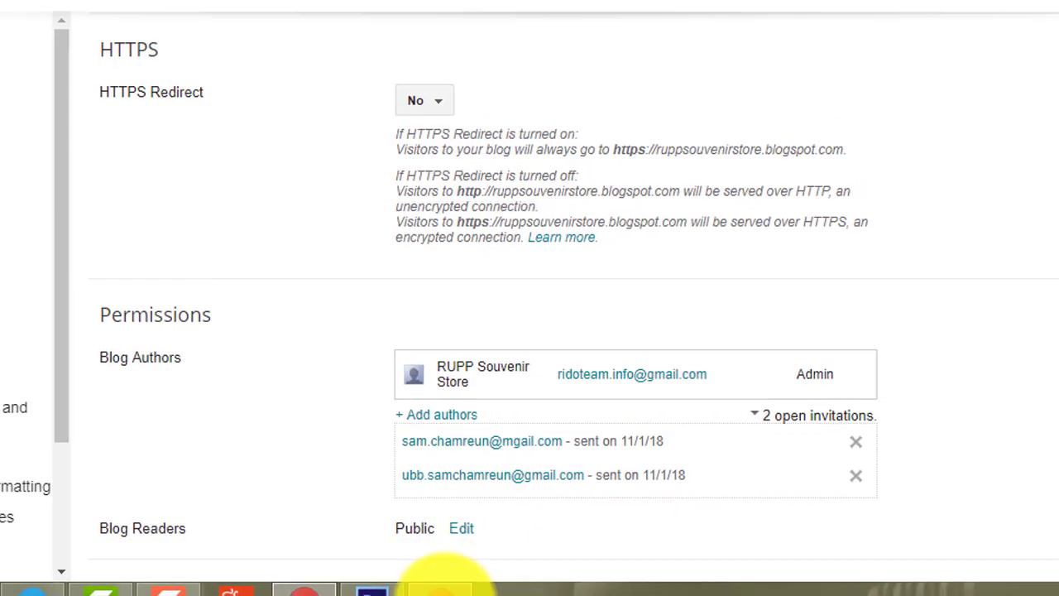
left_click(447, 581)
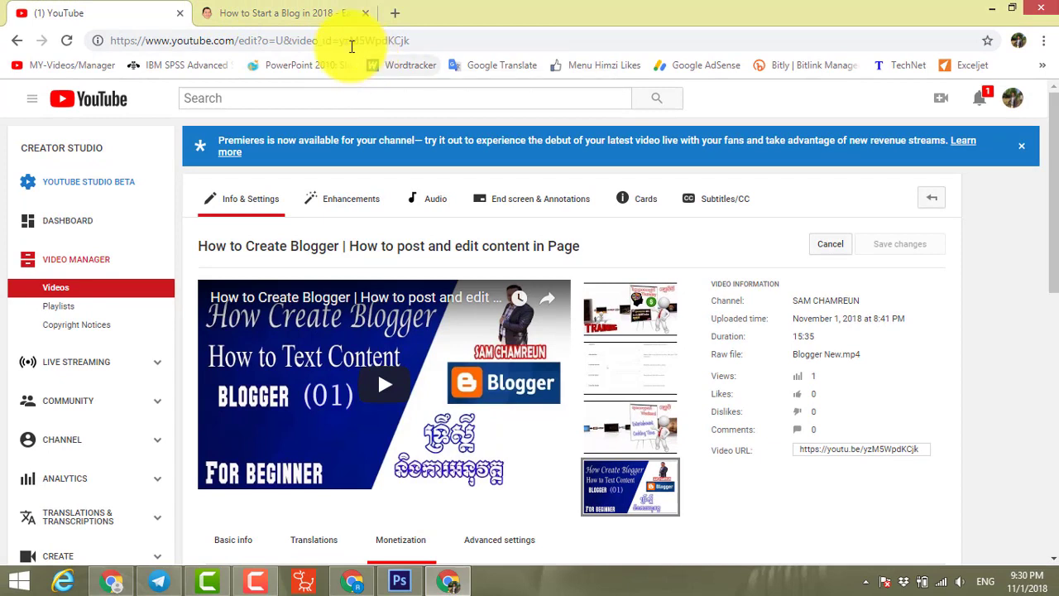
Check the signed-in Chrome account and restore the browser to full screen
left_click(1014, 97)
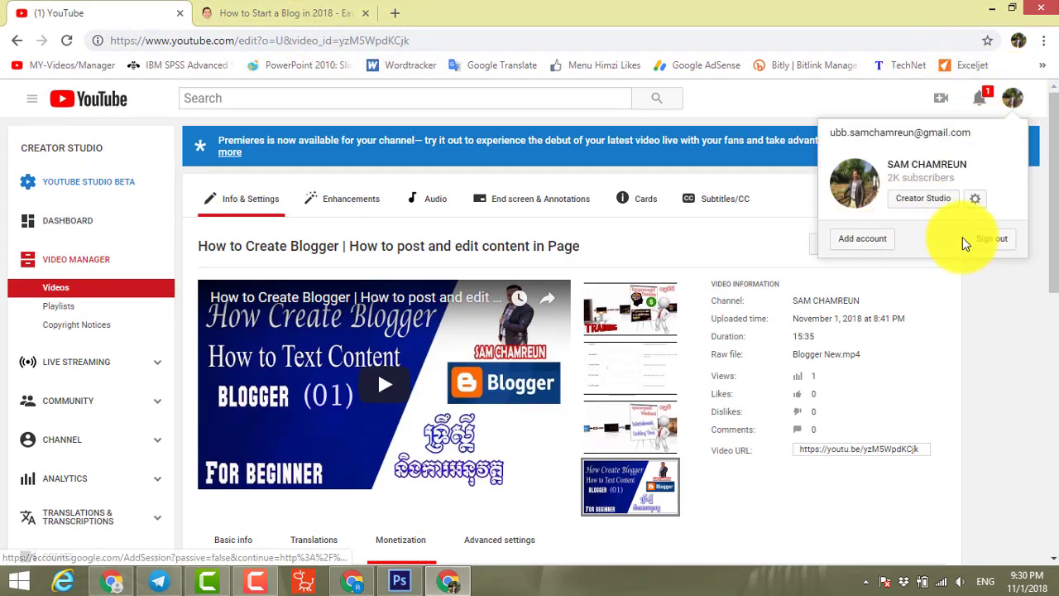
left_click_drag(686, 19, 398, 16)
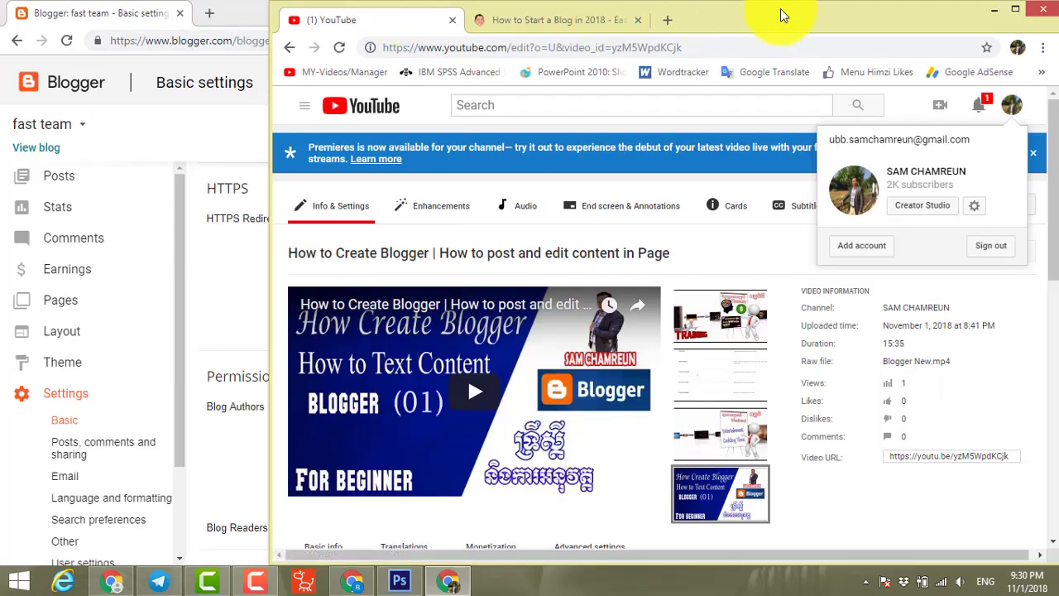
left_click(1007, 15)
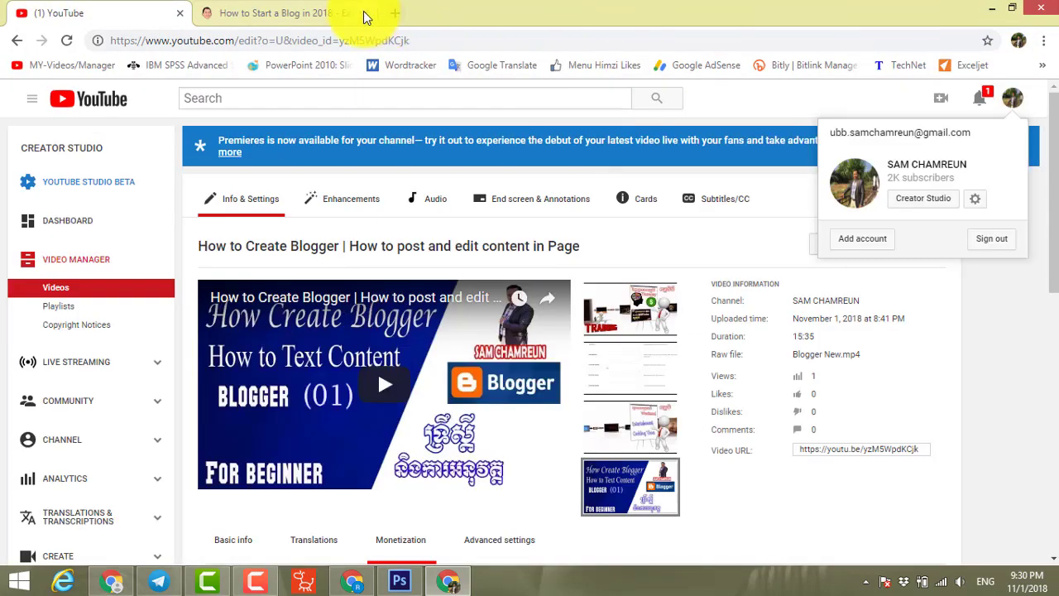
Open the Gmail inbox in a new Chrome tab
left_click(394, 15)
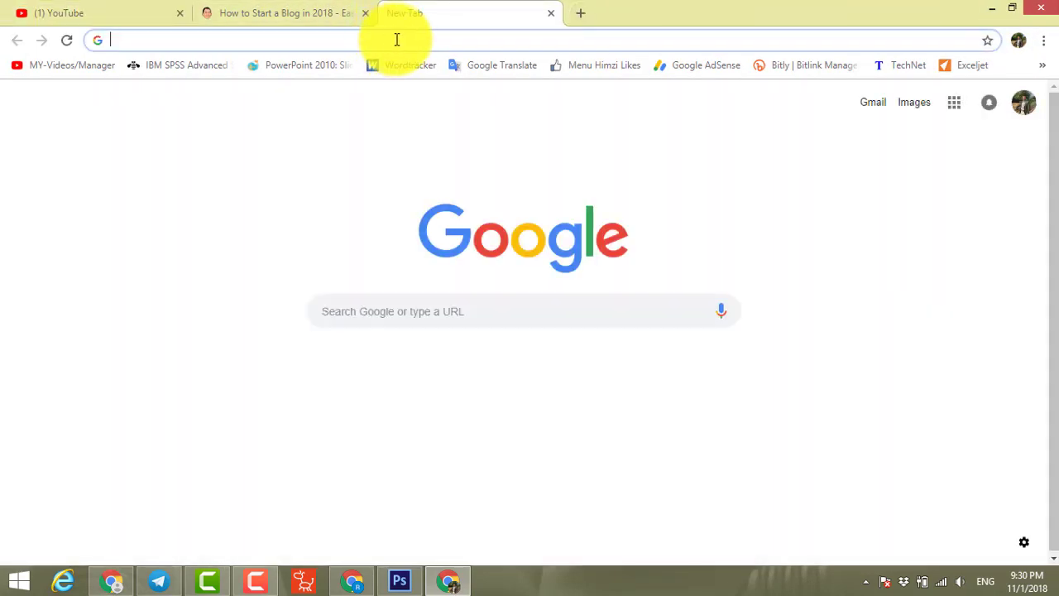
type("g")
key("BackSpace")
key("BackSpace")
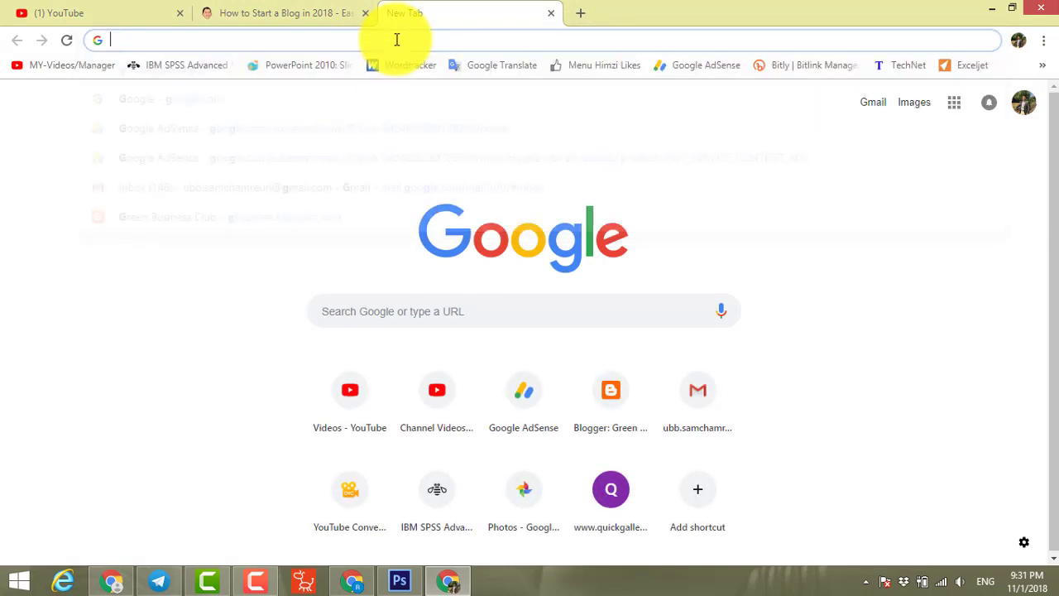
type("gmail")
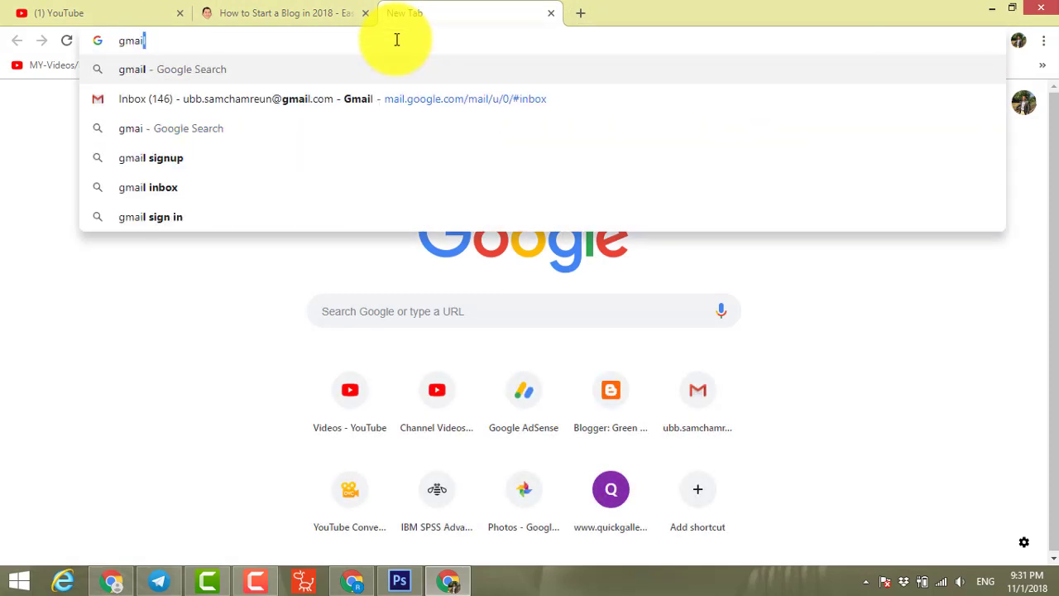
key("Down")
key("Down")
key("Up")
key("Return")
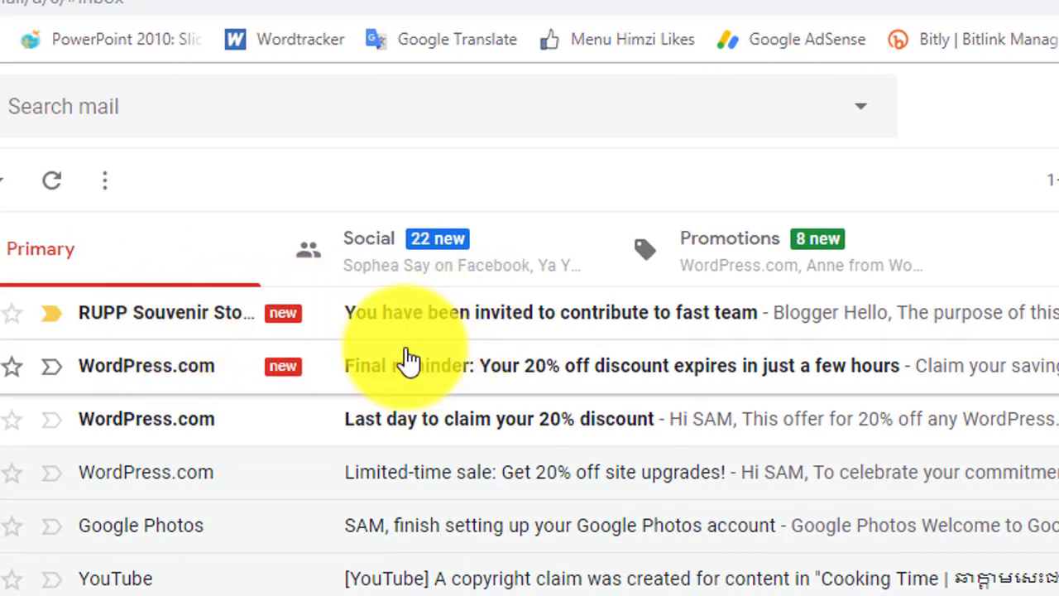
Open the fast team invitation email and follow its accept link
left_click(542, 326)
scroll(545, 315, "down", 3)
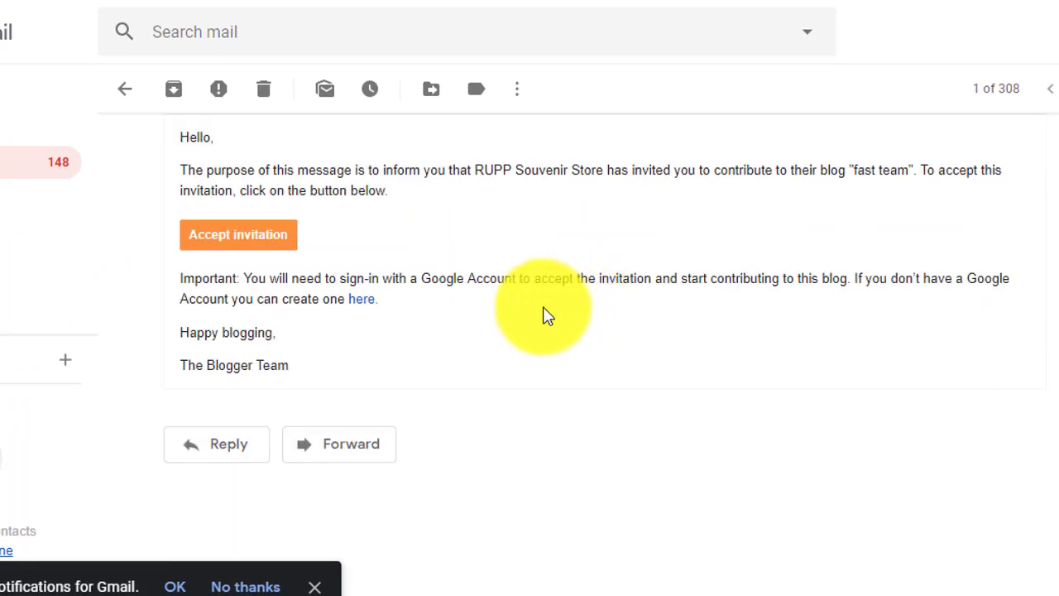
scroll(542, 314, "up", 3)
left_click_drag(474, 340, 252, 411)
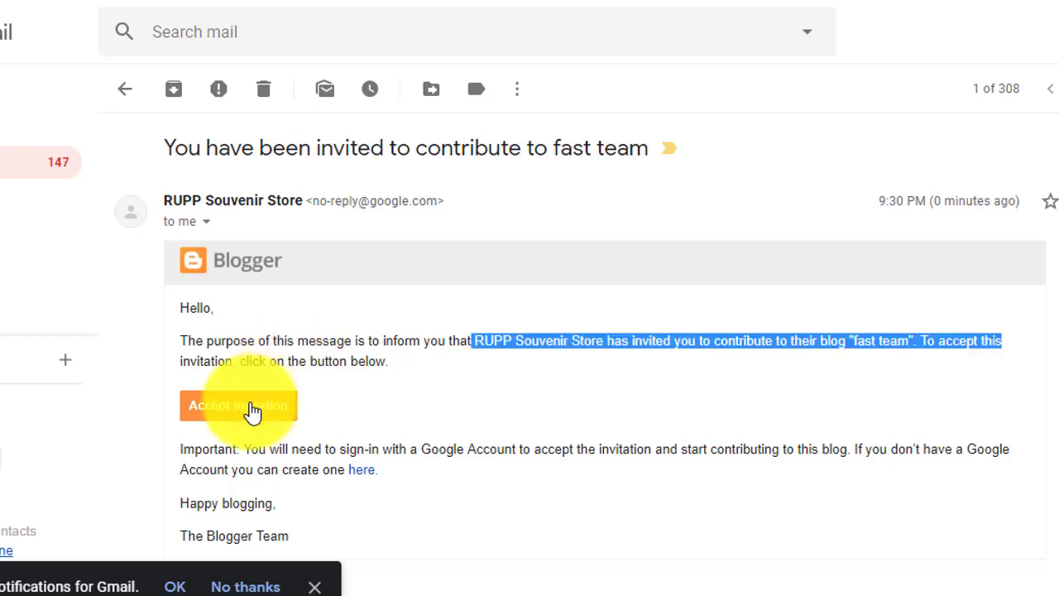
left_click(252, 411)
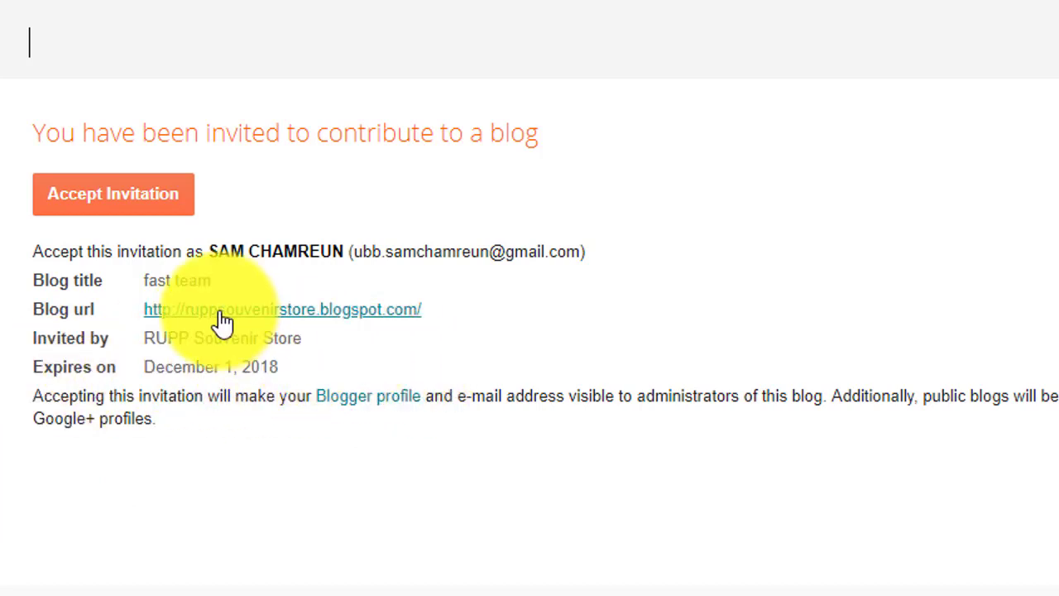
Accept the invitation to contribute to the fast team blog
left_click(141, 211)
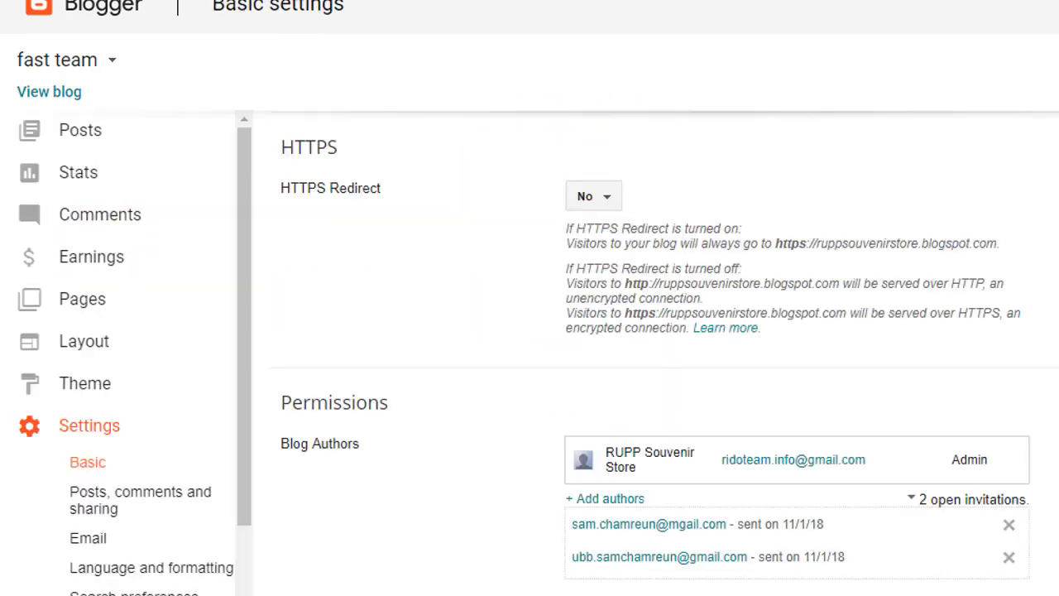
Switch to the second account's Blogger window showing fast team's empty posts list
scroll(631, 563, "up", 3)
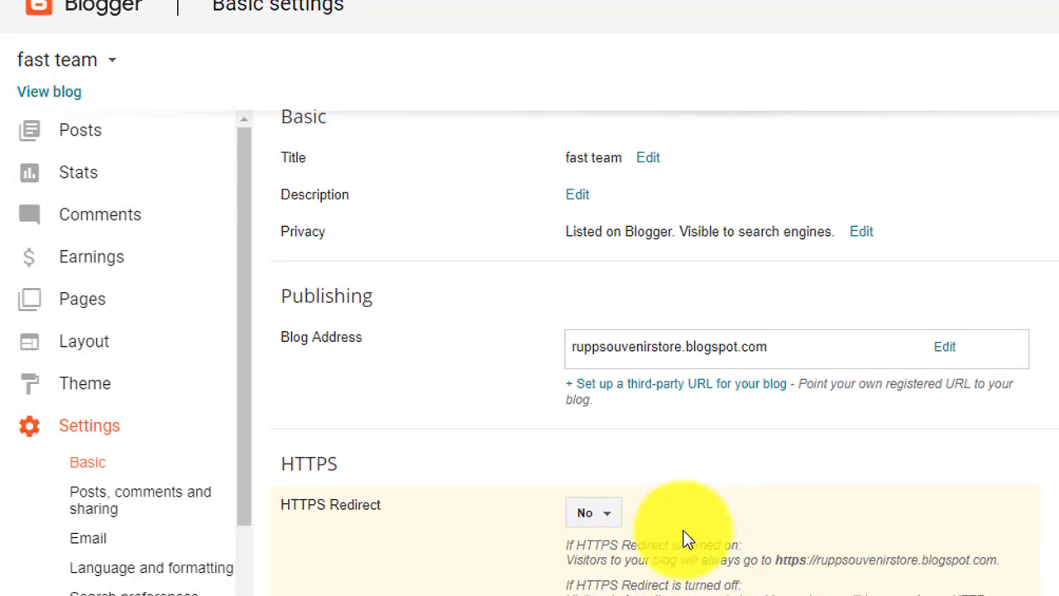
scroll(686, 538, "down", 3)
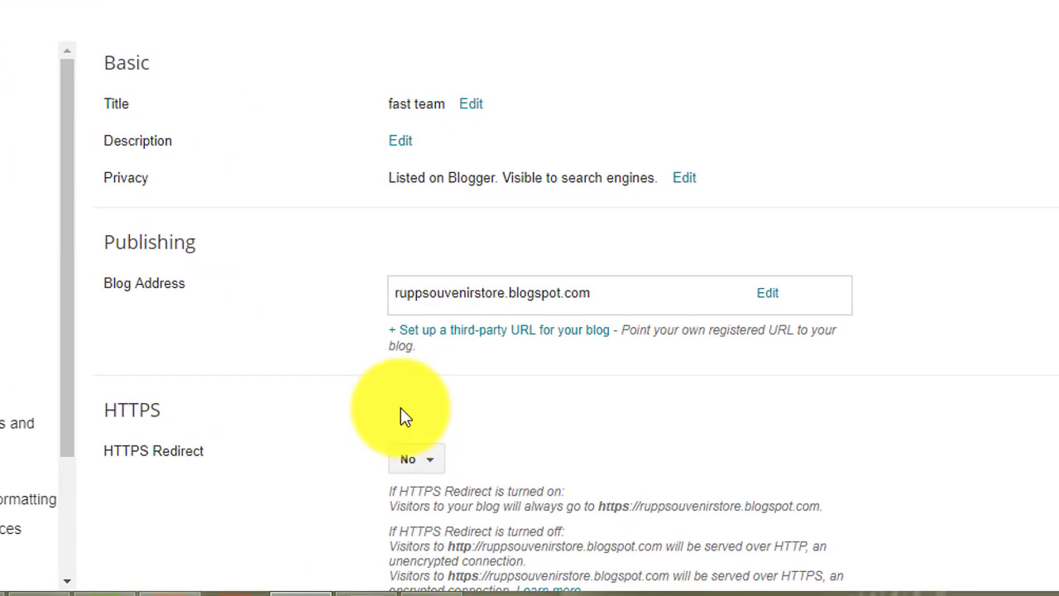
scroll(400, 407, "down", 3)
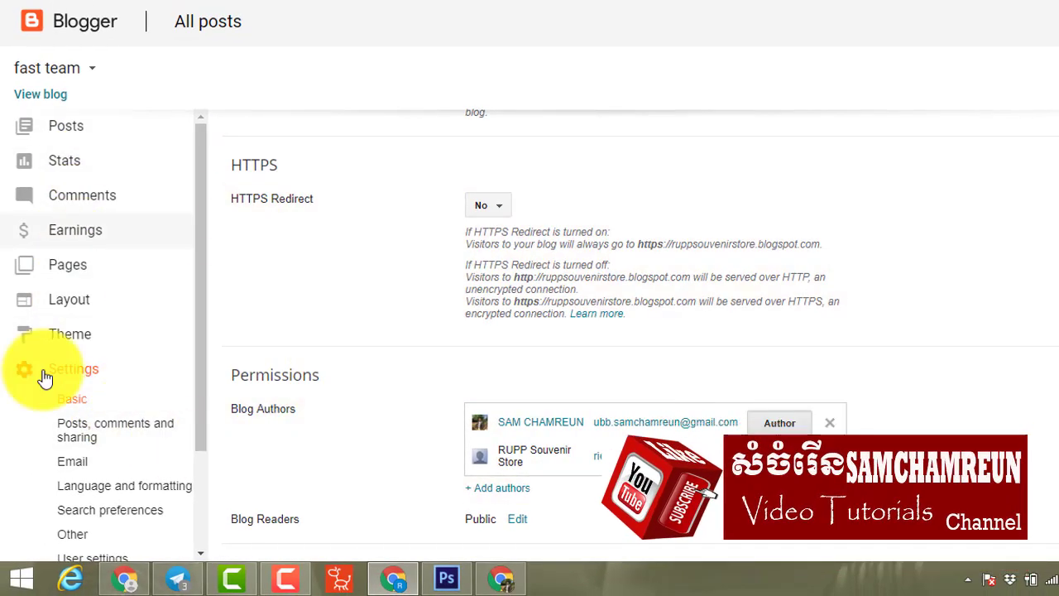
left_click_drag(205, 183, 220, 122)
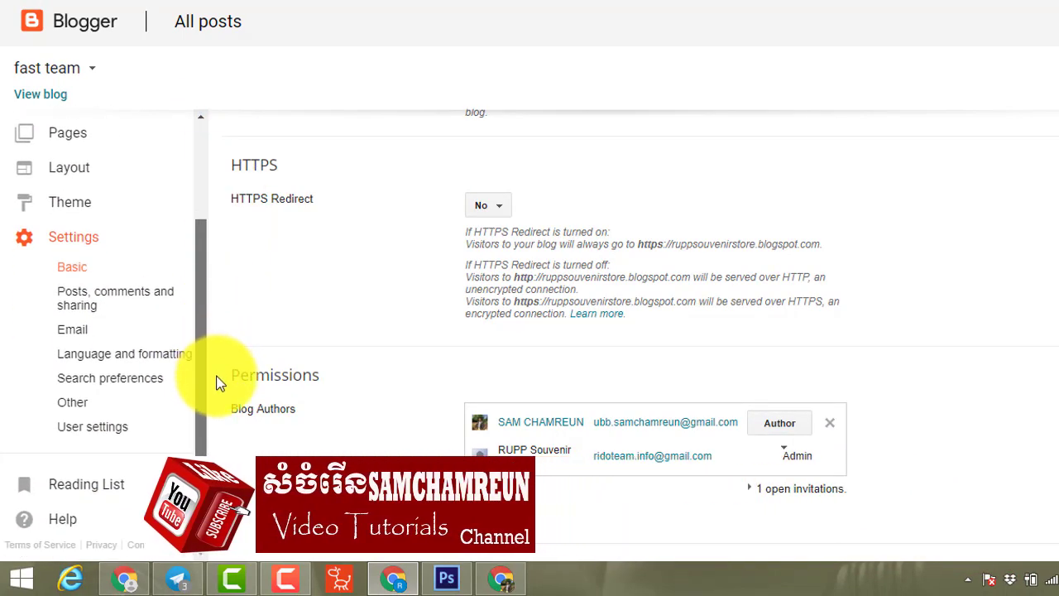
left_click_drag(224, 236, 231, 144)
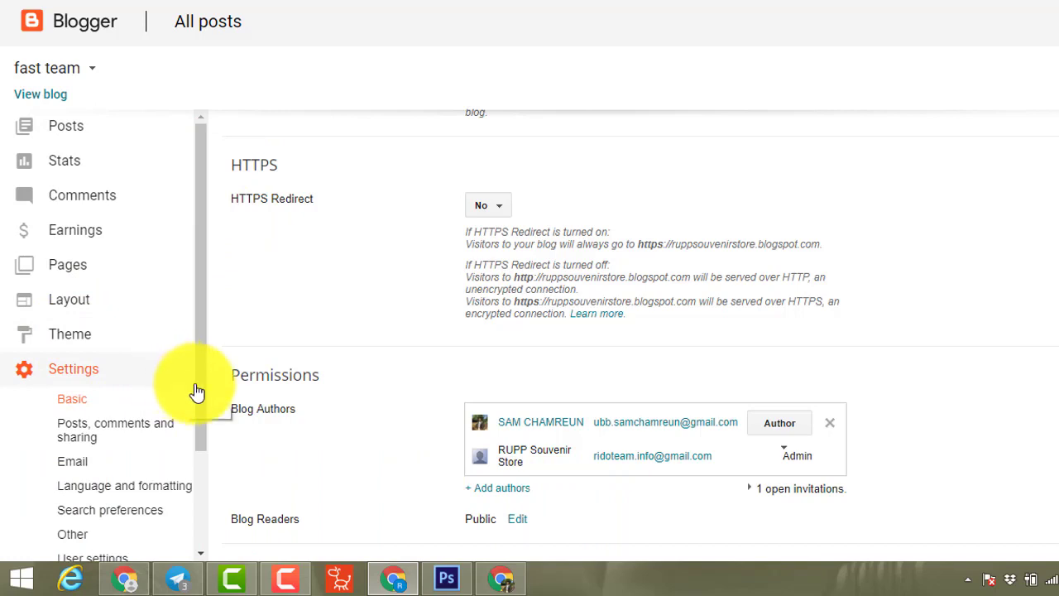
left_click(501, 578)
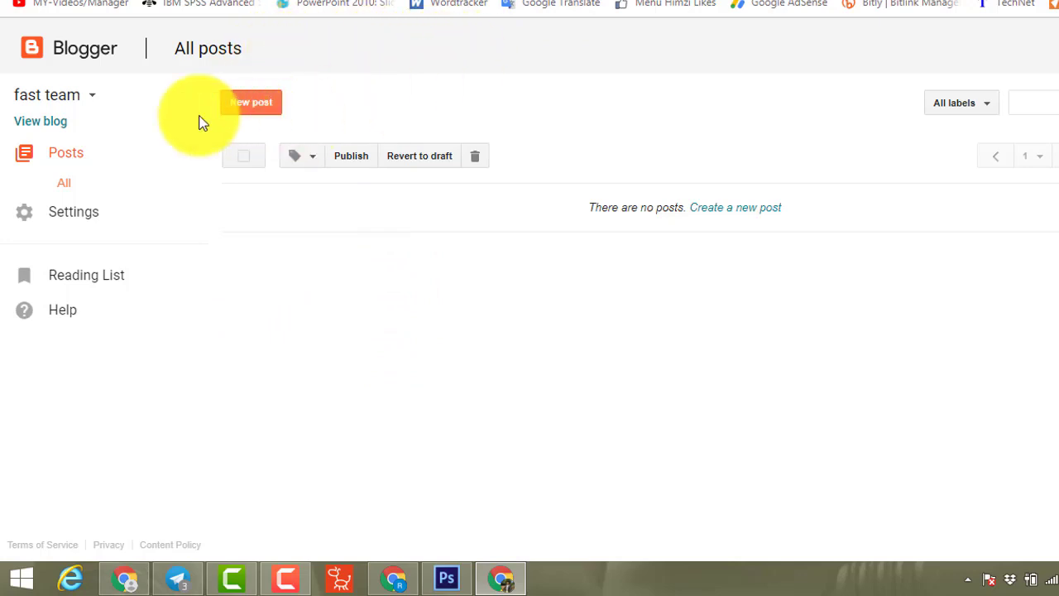
Check the second account's Settings and Posts, then open the author's role choices
left_click(78, 216)
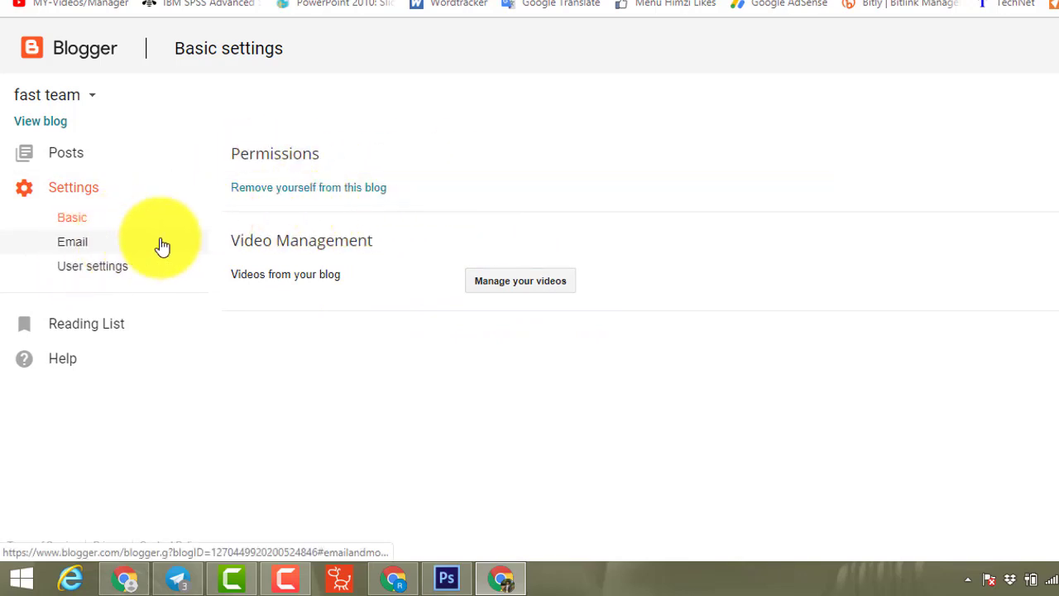
left_click(87, 165)
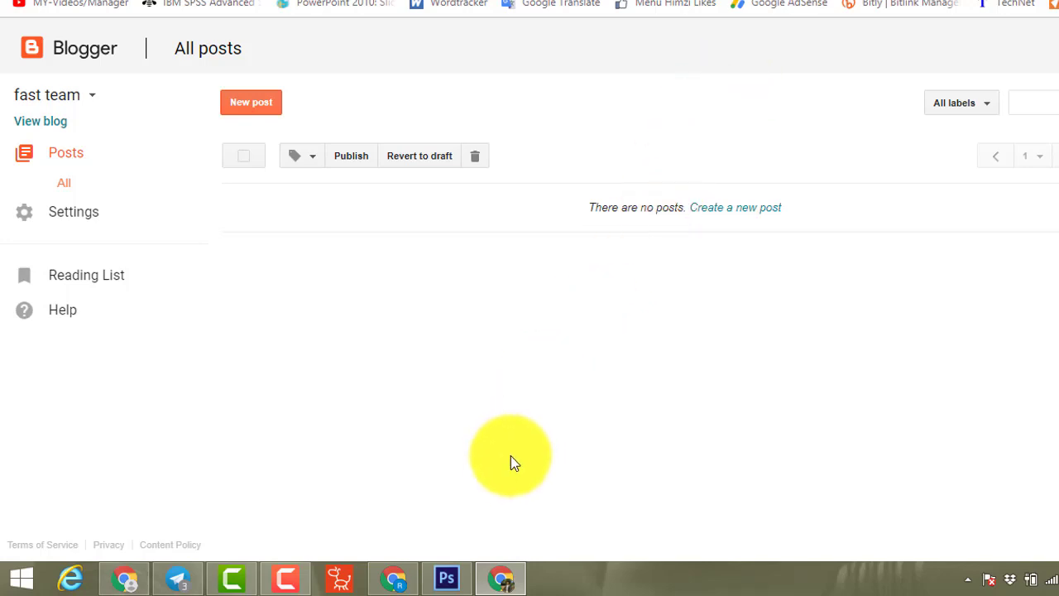
left_click(396, 579)
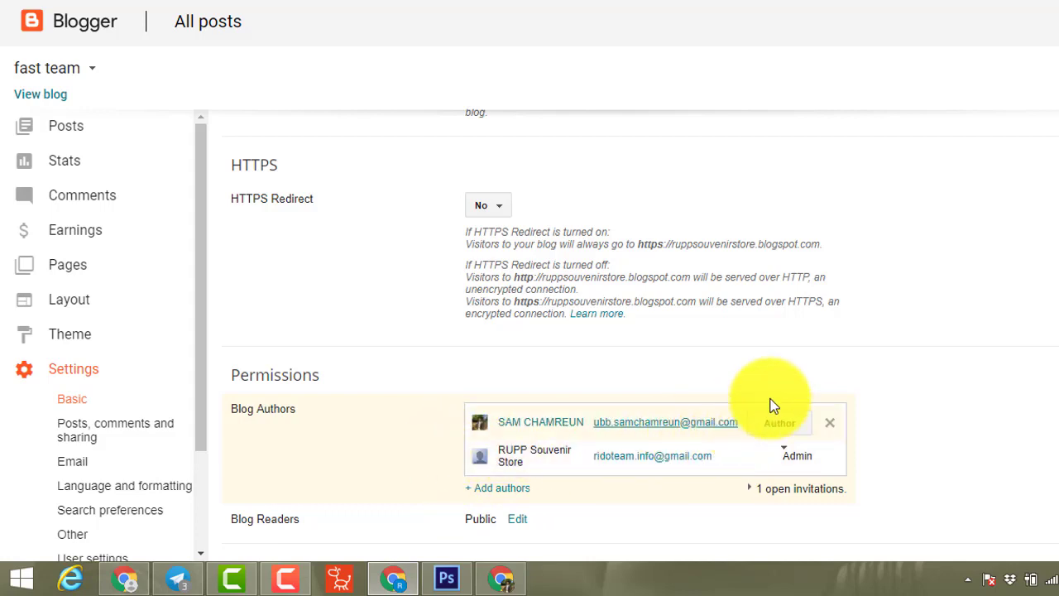
left_click(790, 428)
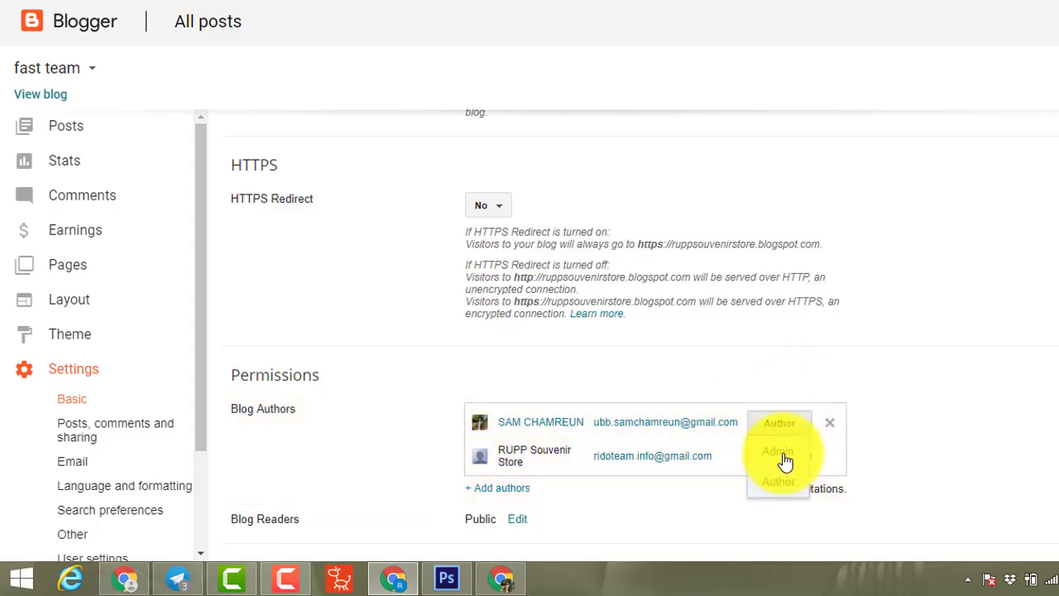
Promote the new author to Admin and reload the second account's Blogger page
left_click(781, 453)
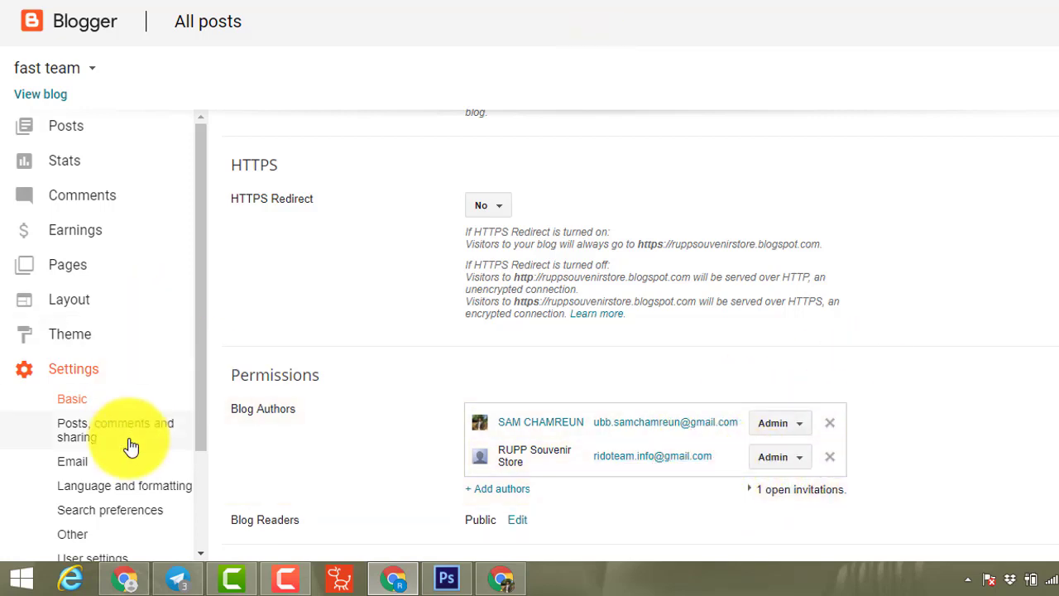
scroll(109, 439, "down", 2)
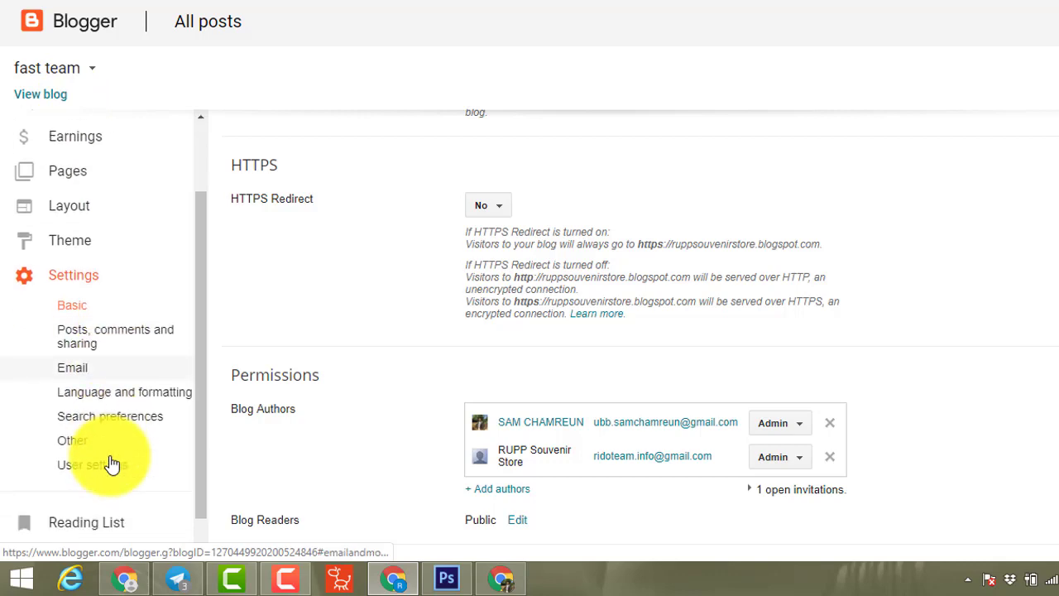
scroll(111, 463, "down", 1)
scroll(110, 463, "up", 1)
scroll(116, 451, "up", 1)
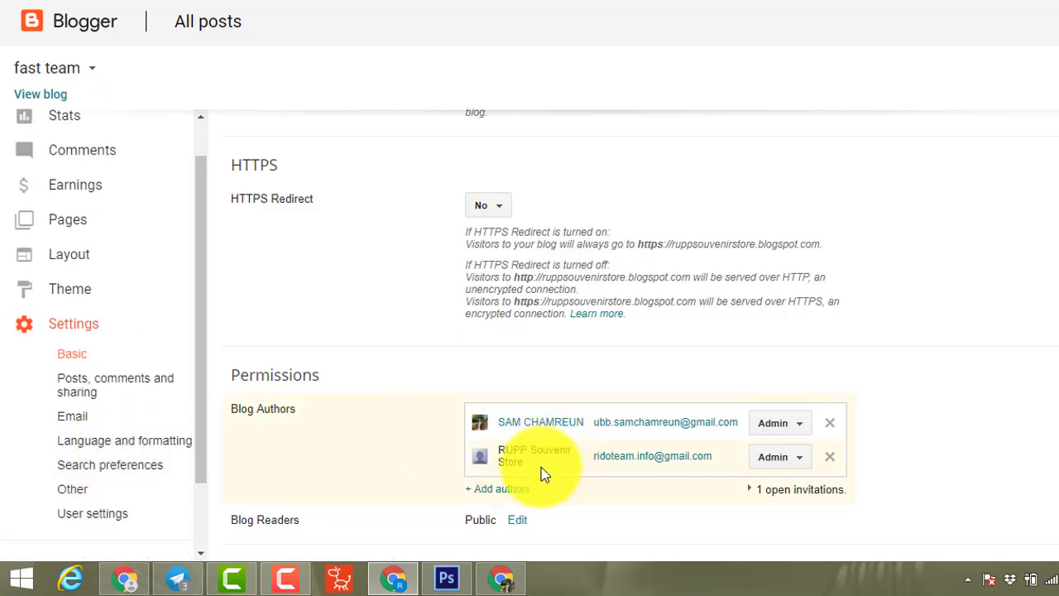
left_click(503, 576)
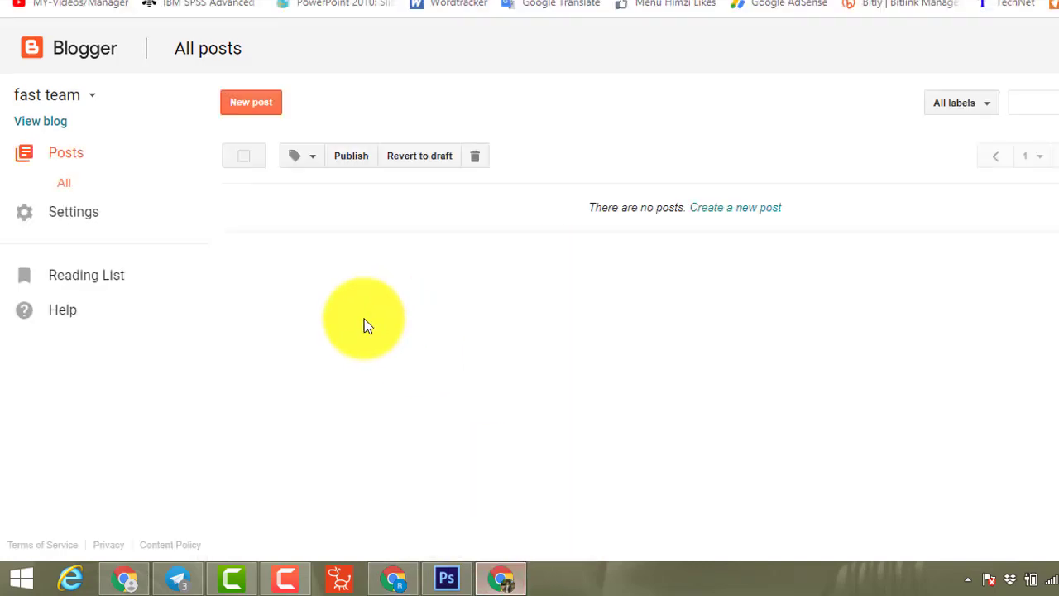
key("F5")
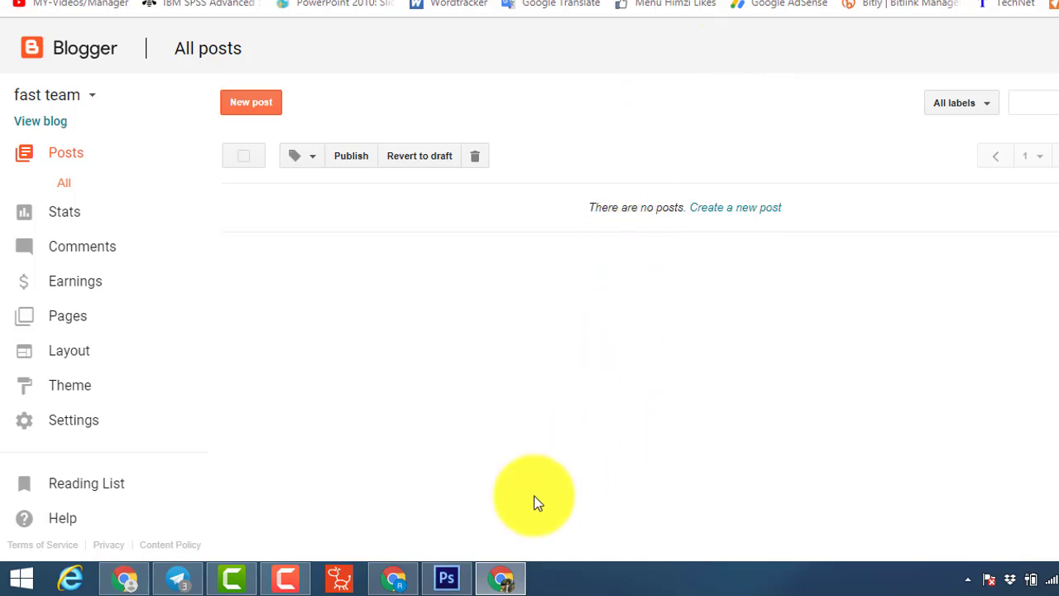
left_click(395, 579)
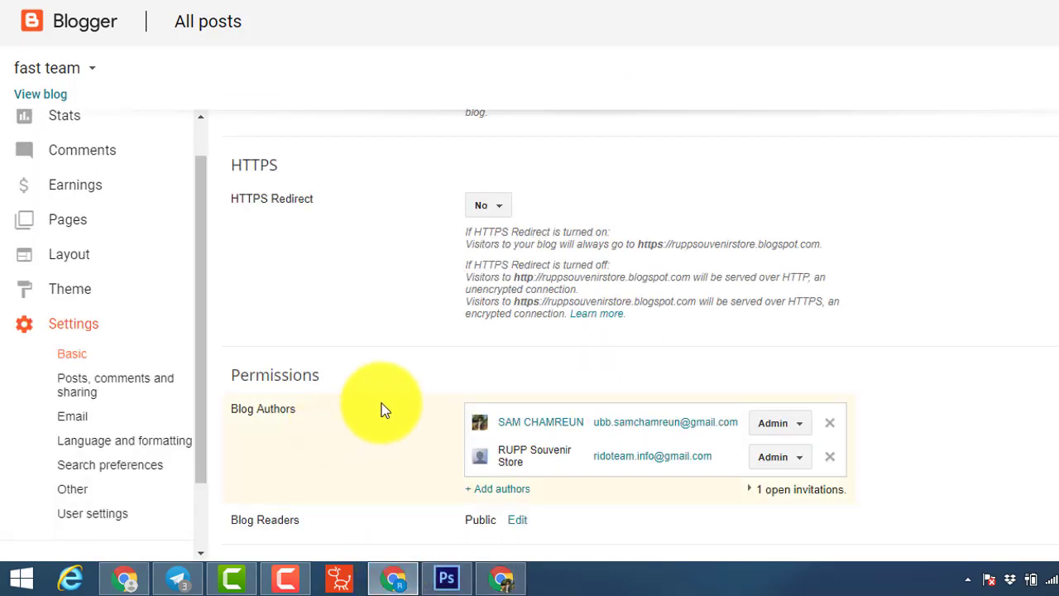
Change the blog title from 'fast team' to 'RUPP Souvenir Store' and save
scroll(384, 397, "up", 3)
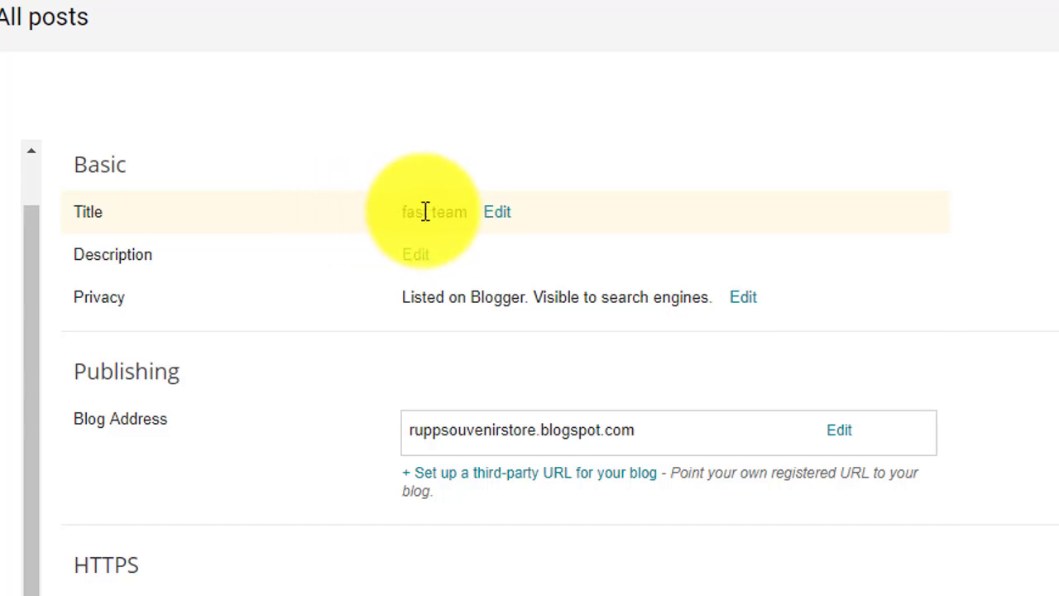
left_click(499, 218)
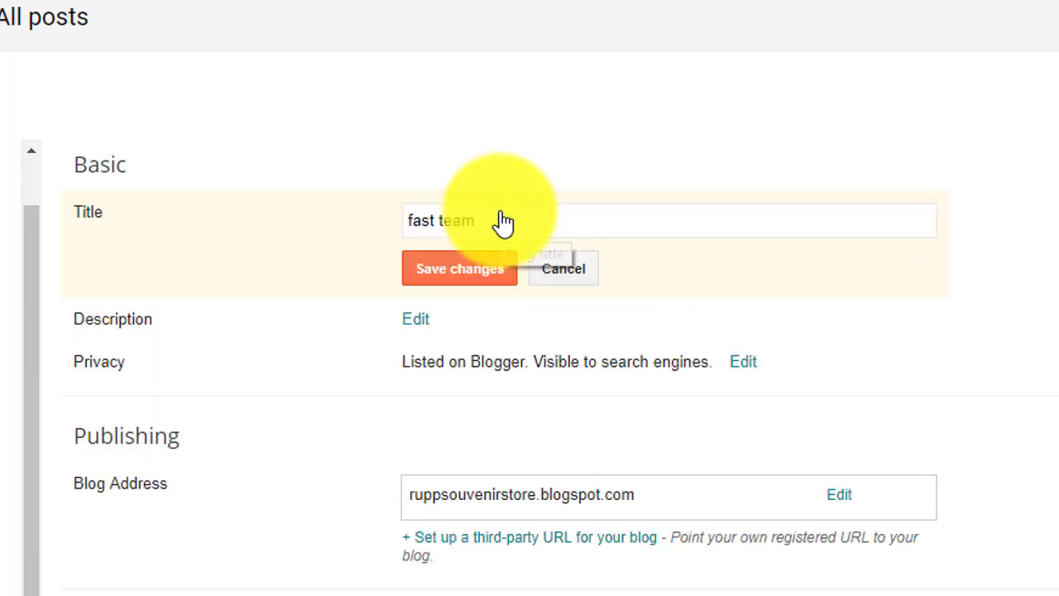
left_click_drag(486, 220, 378, 229)
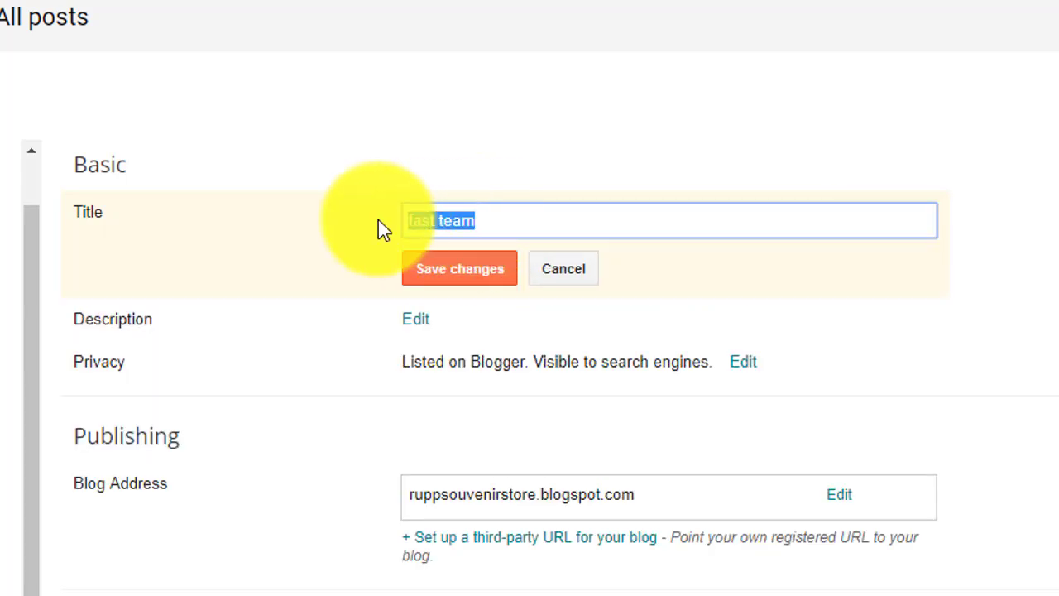
type("RUPP")
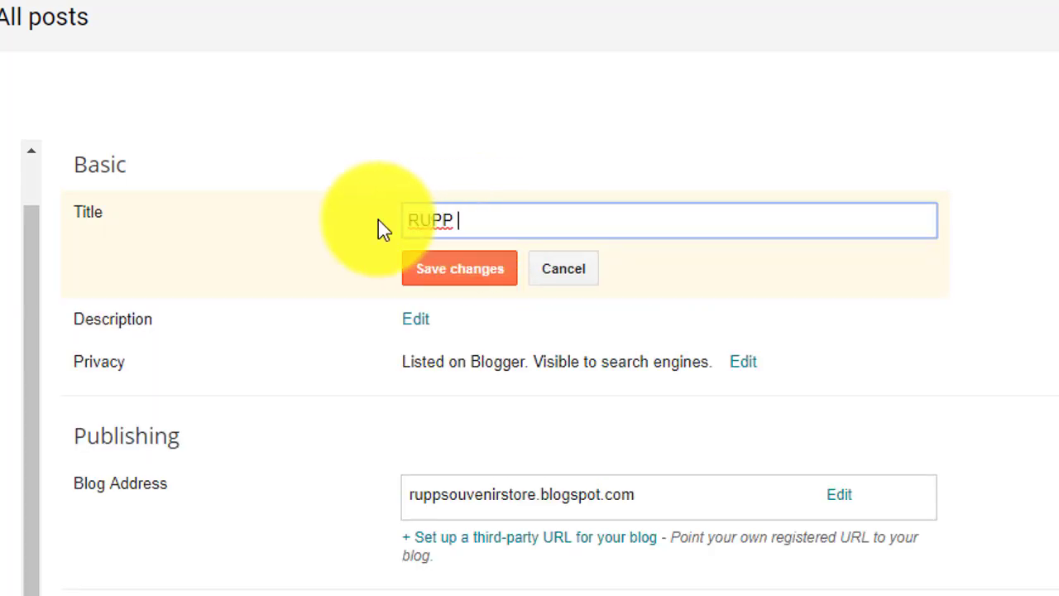
type(" S")
type("ou")
type("v")
type("ne")
key("BackSpace")
key("BackSpace")
type("ent")
key("BackSpace")
type("ir Sot")
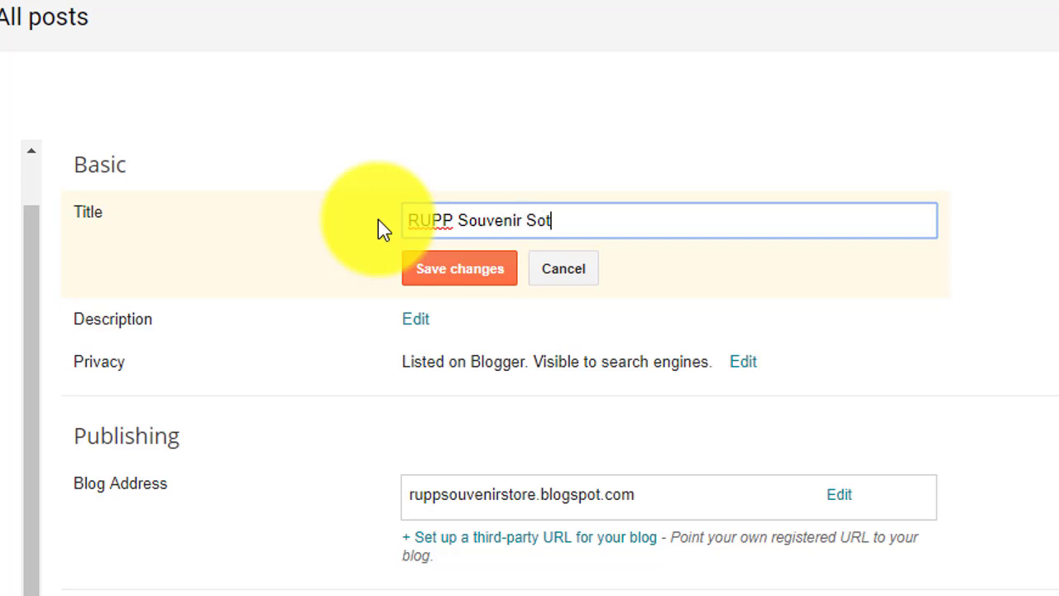
key("BackSpace")
key("BackSpace")
type("tor")
type("e")
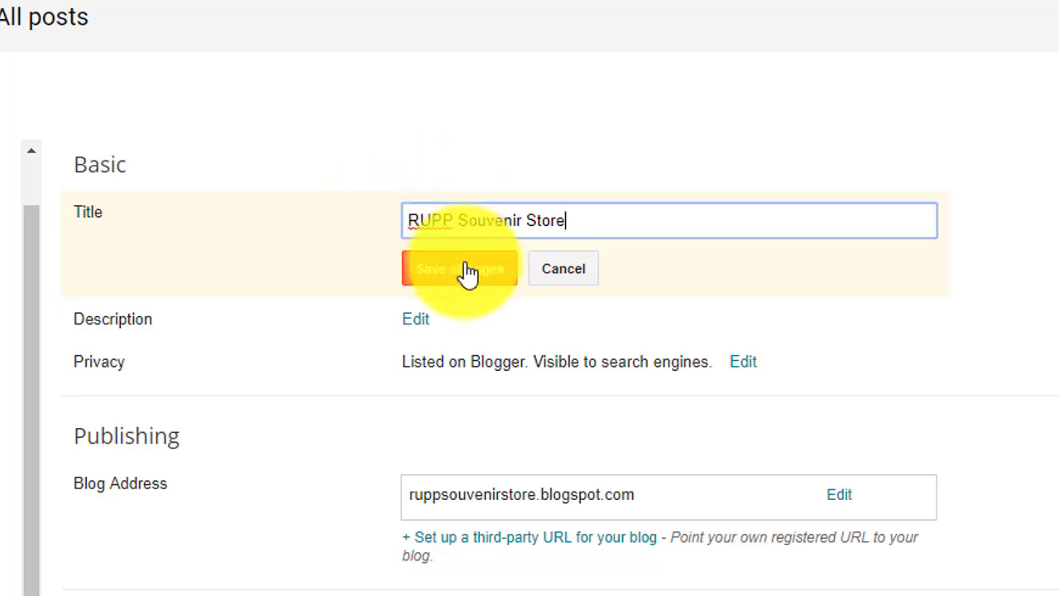
left_click(482, 280)
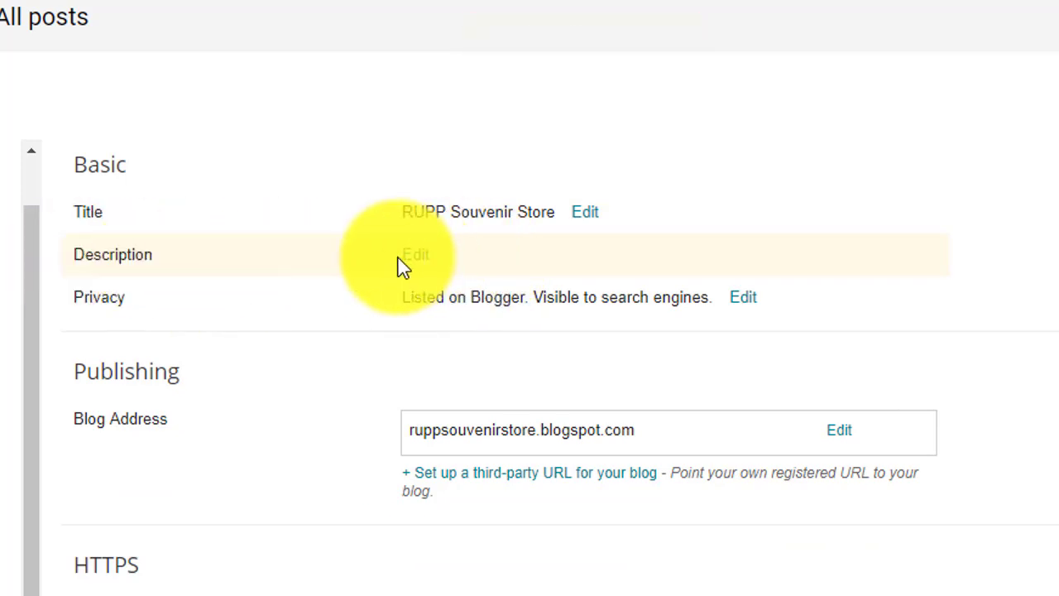
left_click(422, 263)
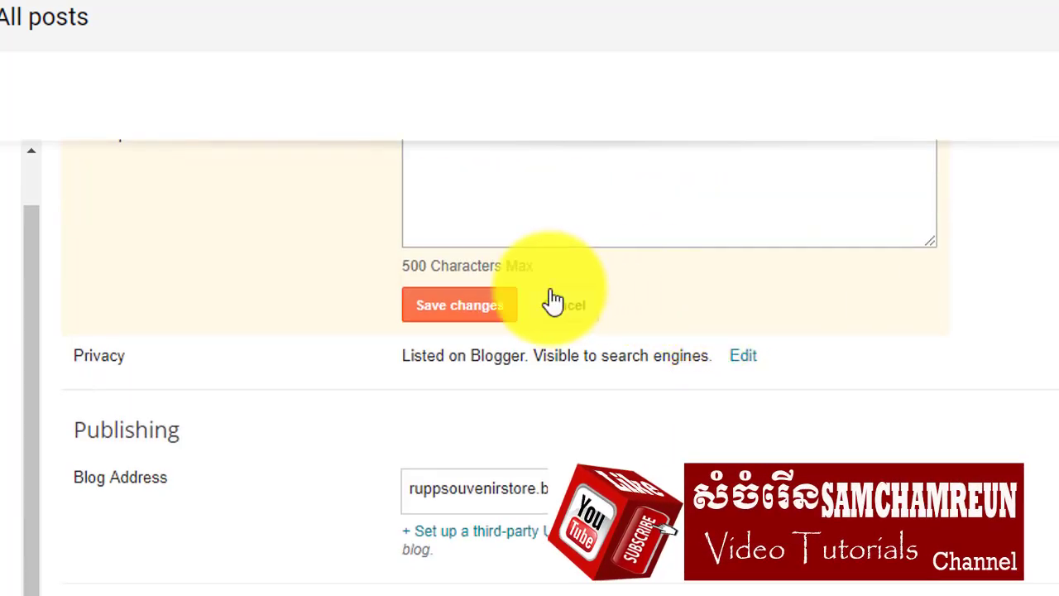
left_click(430, 273)
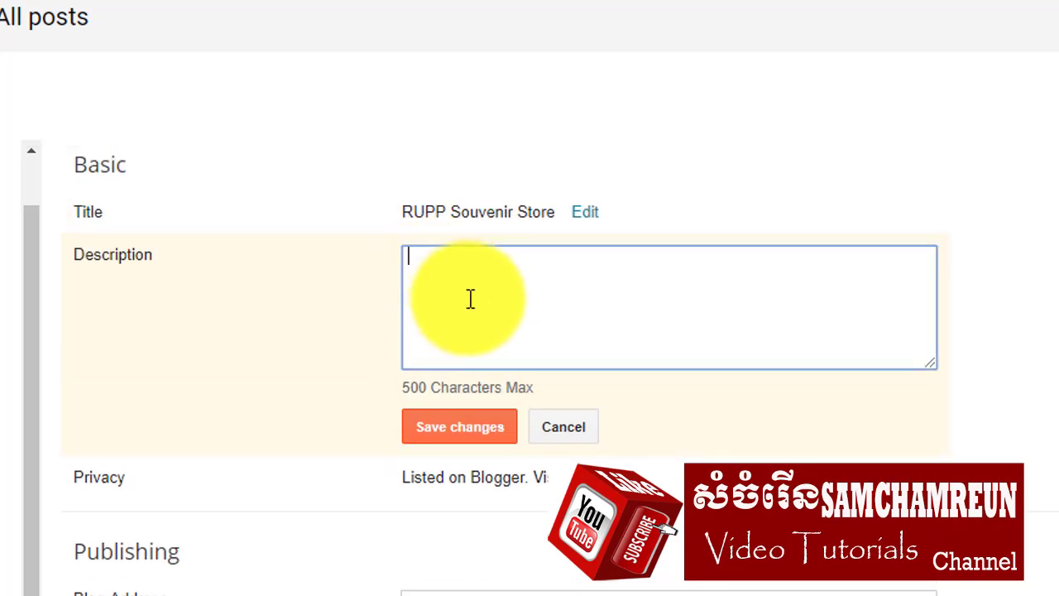
scroll(477, 314, "down", 3)
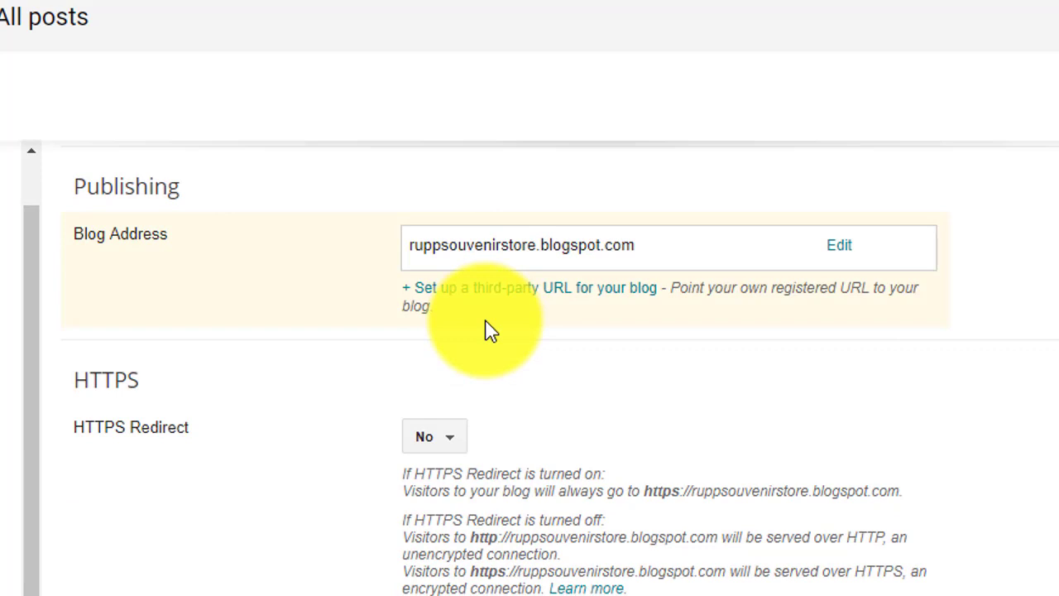
scroll(490, 327, "down", 2)
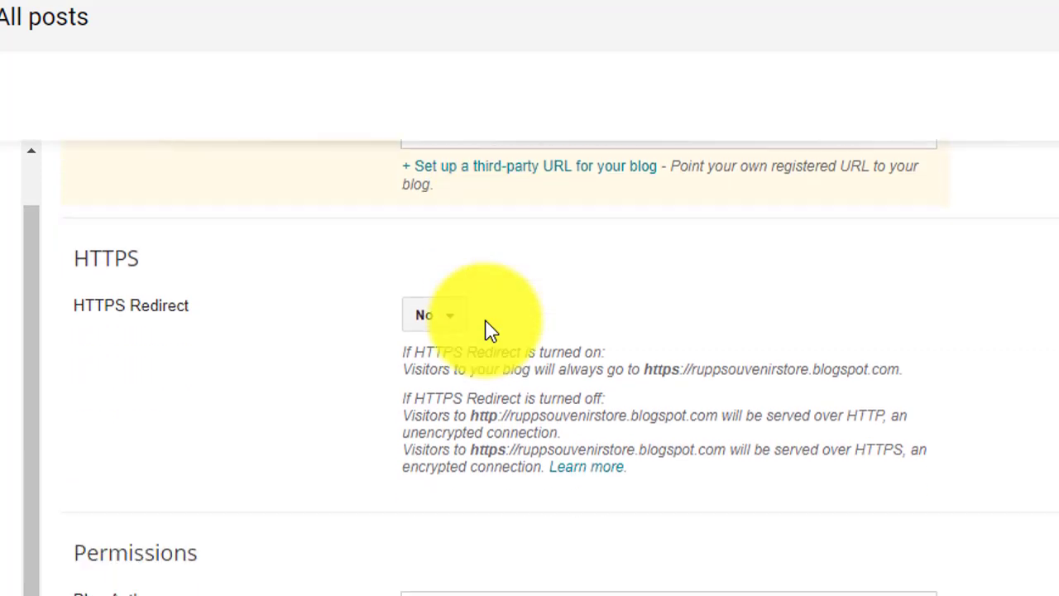
scroll(472, 331, "up", 5)
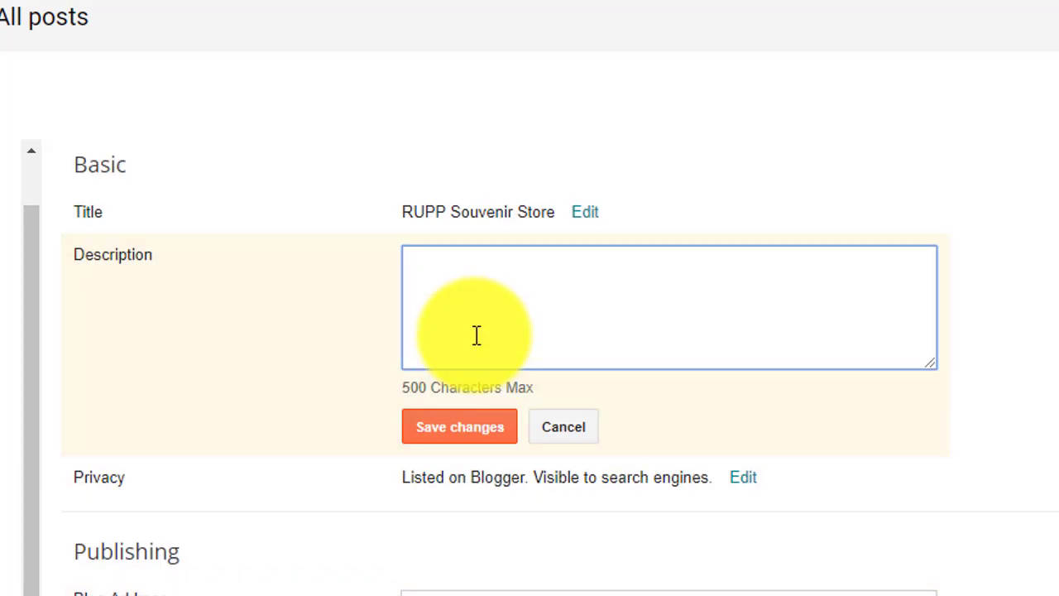
left_click(488, 37)
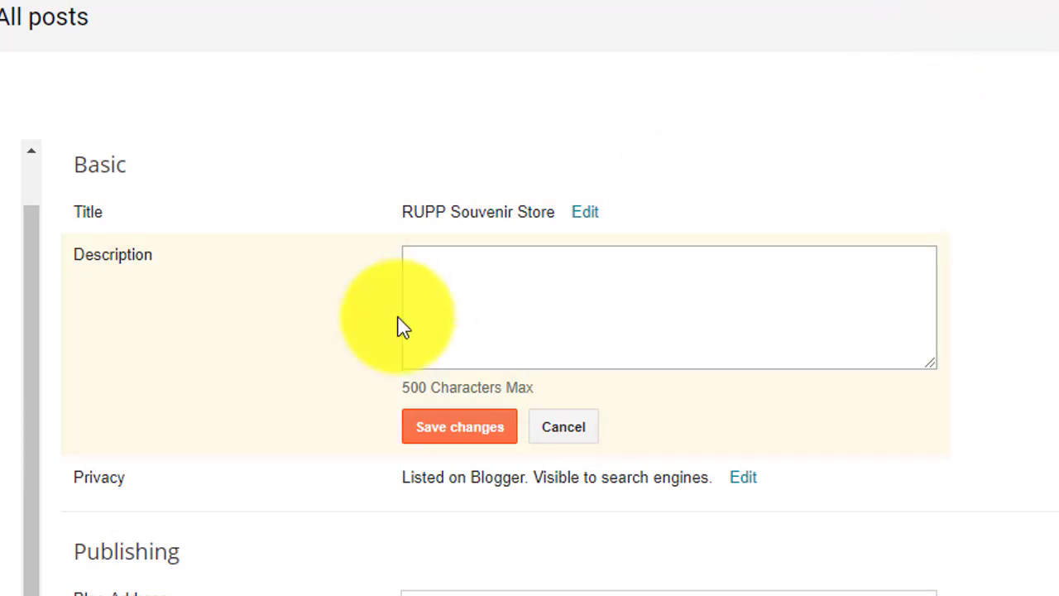
left_click(438, 430)
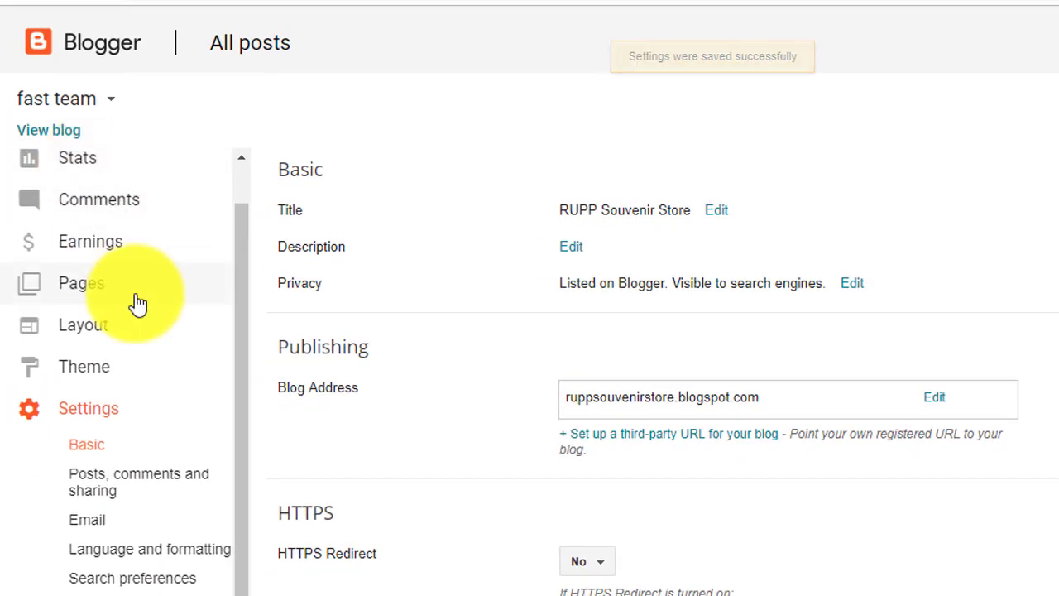
scroll(138, 304, "up", 1)
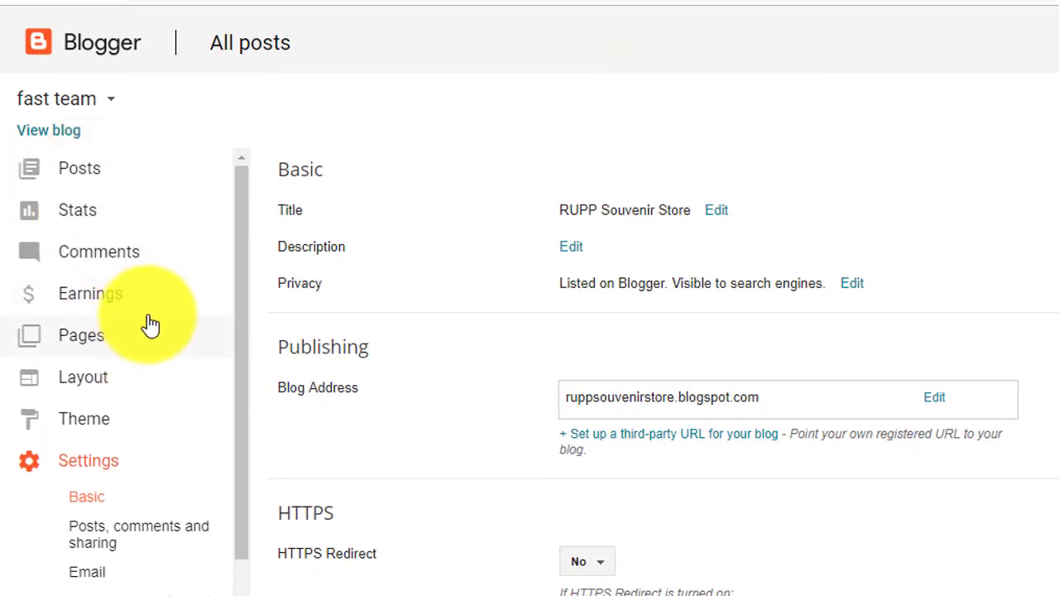
Start a new post from the posts list and title it 'Contact US'
left_click(92, 177)
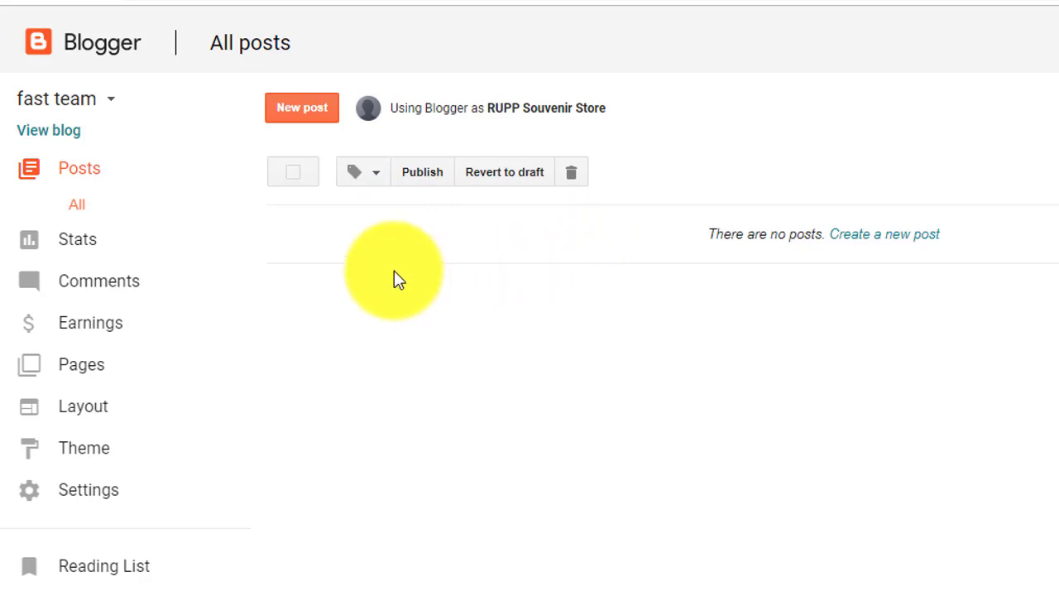
left_click(298, 121)
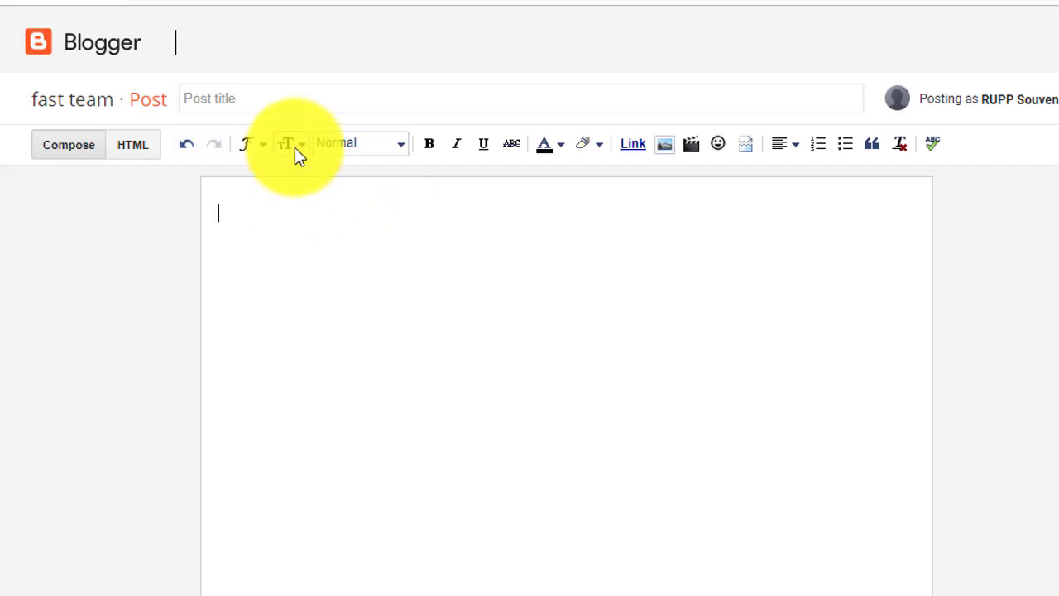
left_click(253, 105)
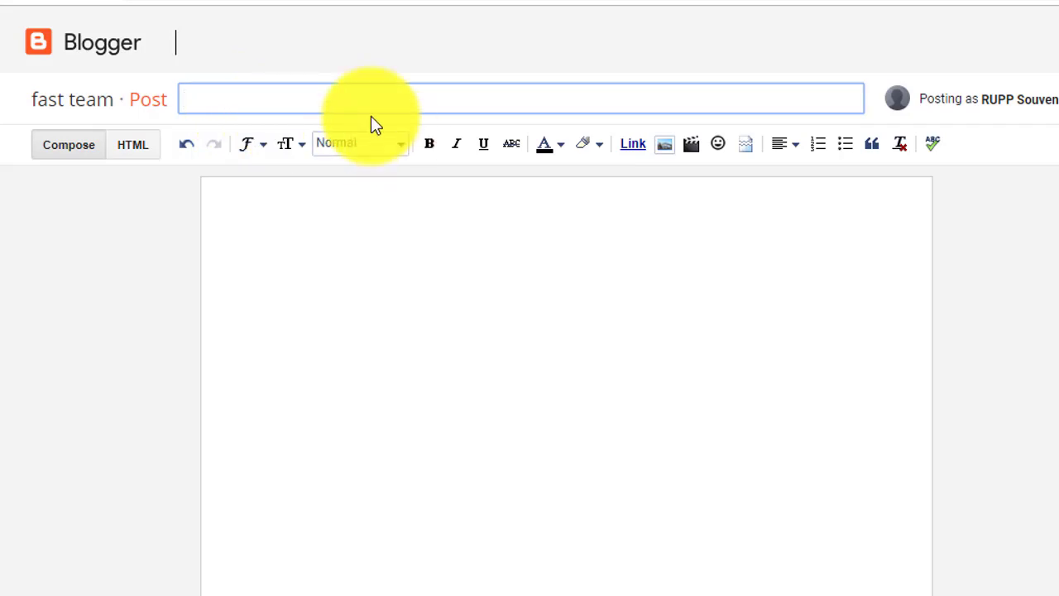
type("COu")
key("BackSpace")
key("BackSpace")
type("n")
type("tact u")
key("BackSpace")
key("BackSpace")
type("US")
left_click(471, 386)
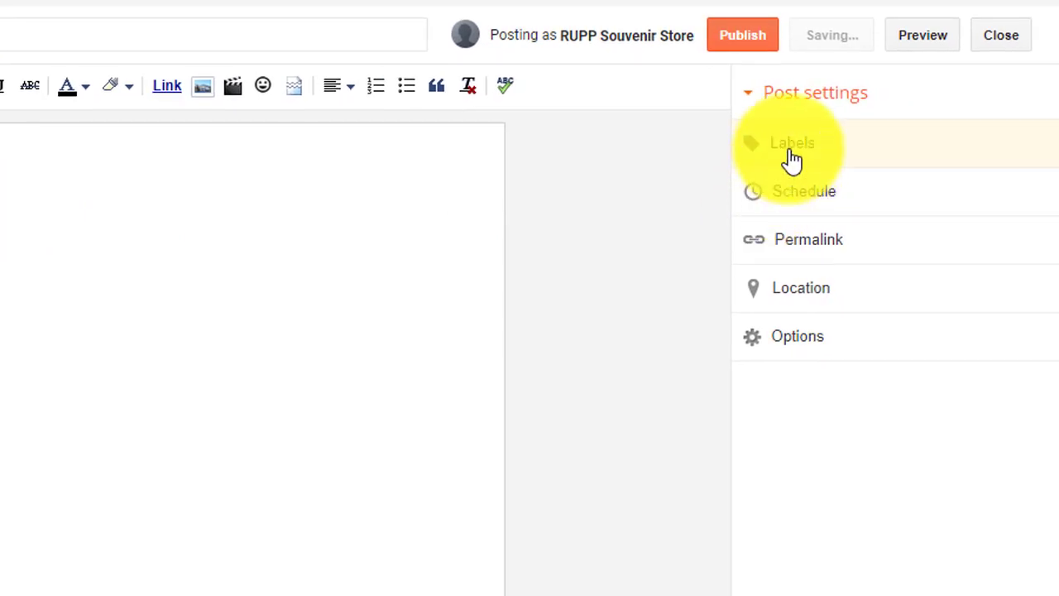
Add the label 'Contact Us' in the post settings
left_click(790, 149)
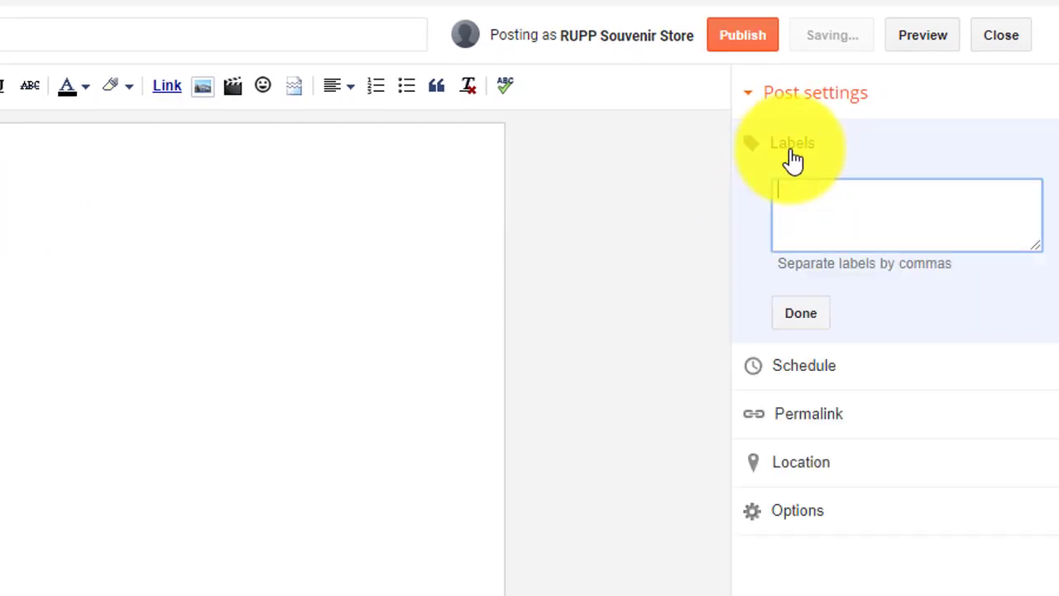
type("Cont")
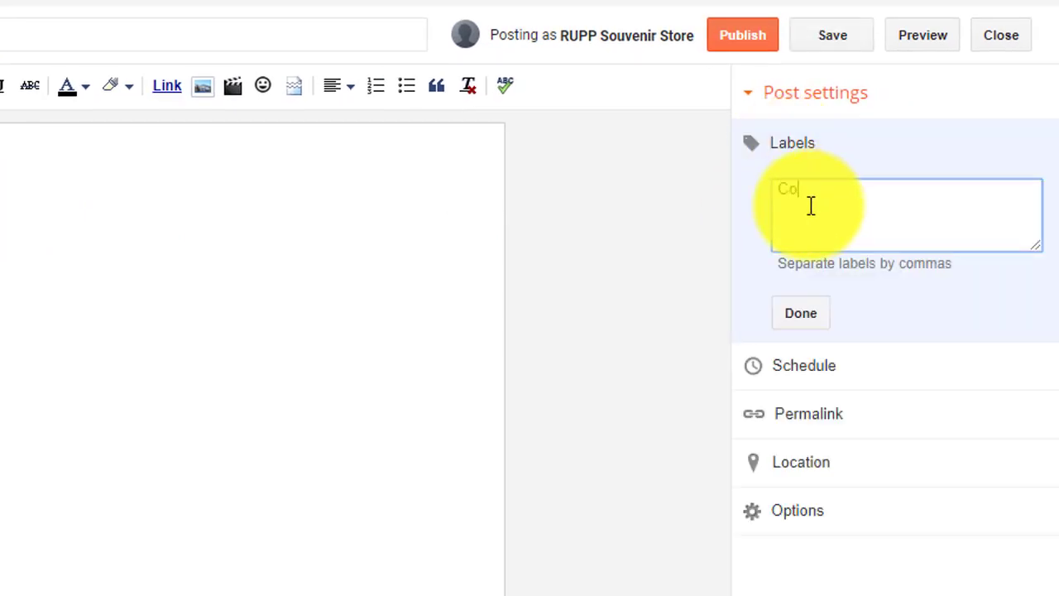
type("act")
type(" Us")
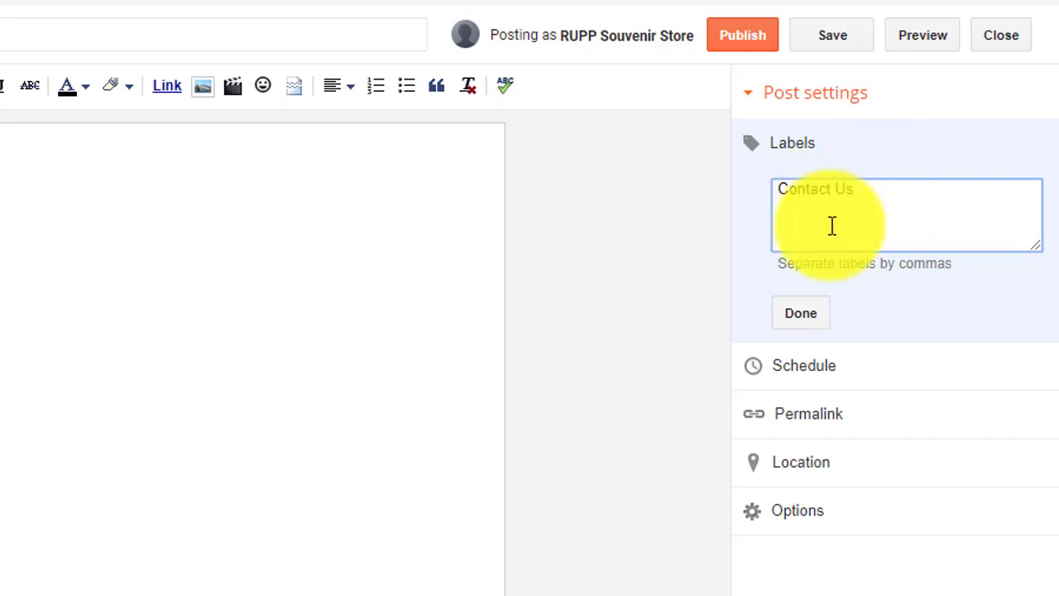
left_click(809, 324)
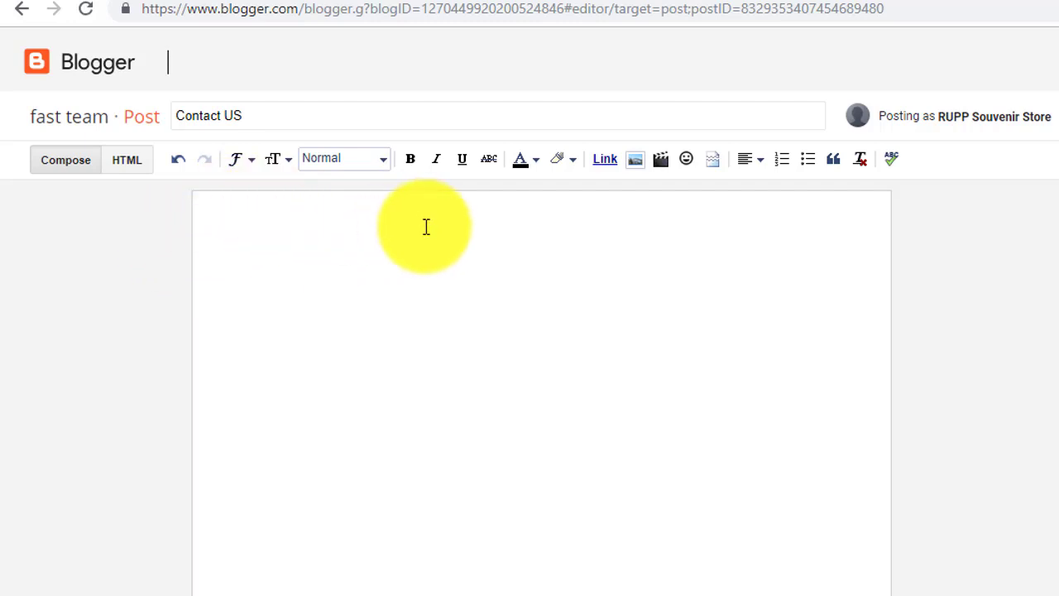
Upload DV-2015 from the D: drive's Photo&Signature folder and select its thumbnail
left_click(638, 163)
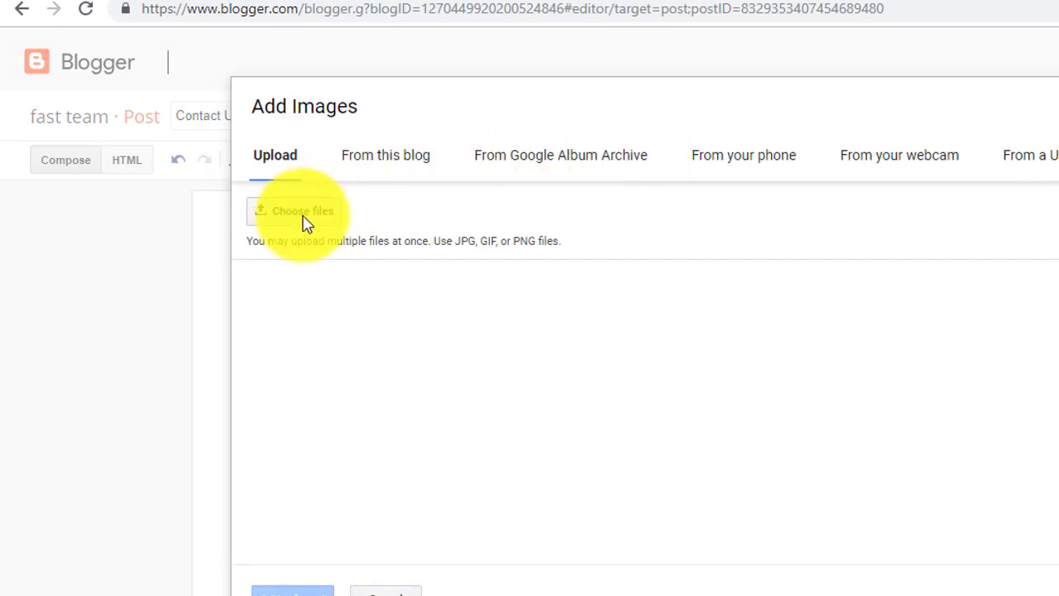
left_click(303, 216)
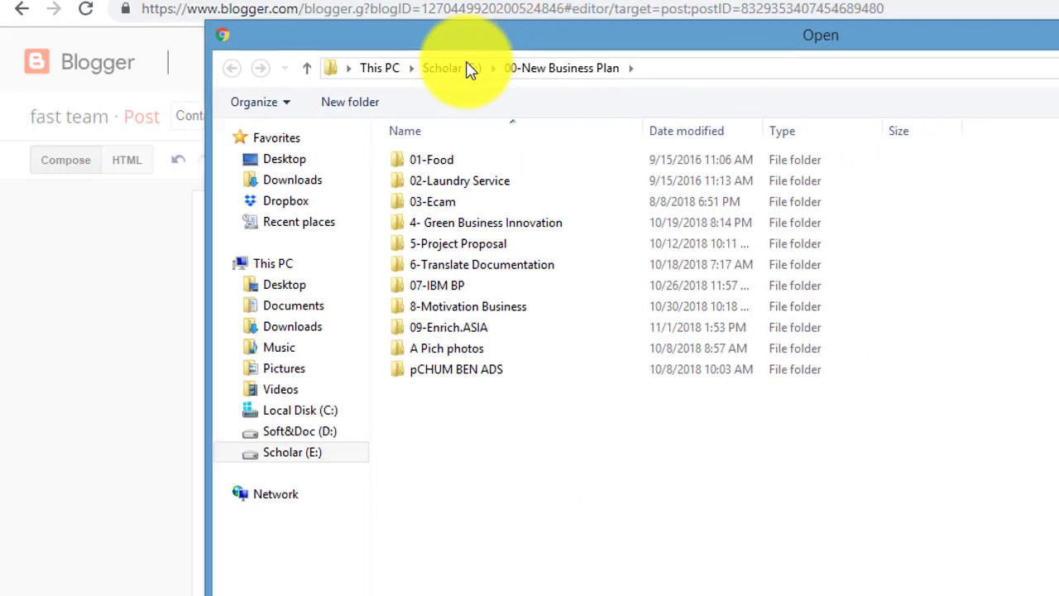
mouse_move(508, 45)
left_mouse_down()
mouse_move(395, 17)
mouse_move(396, 6)
left_mouse_up()
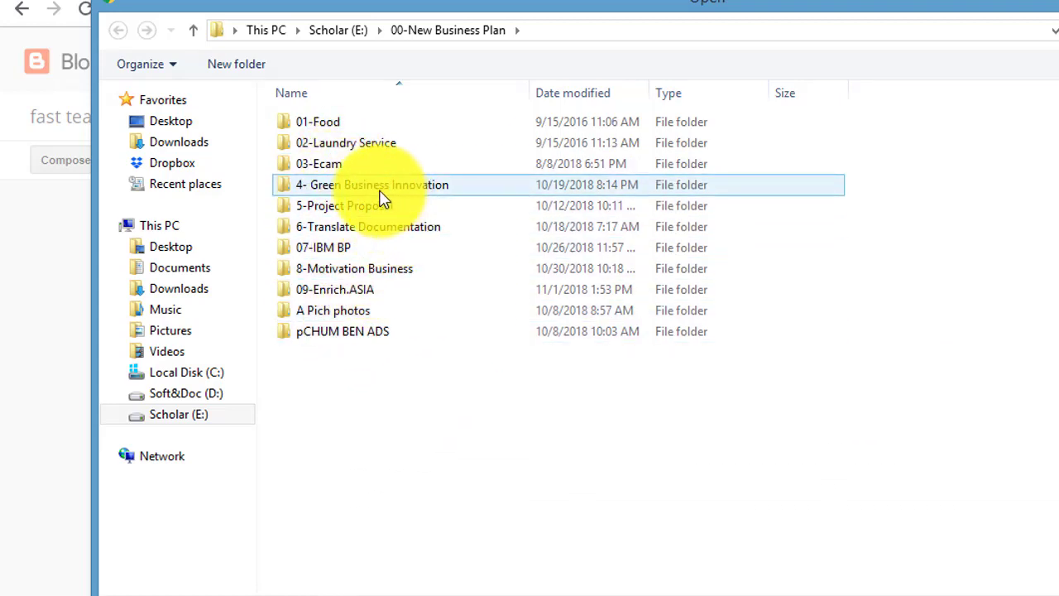
left_click(338, 33)
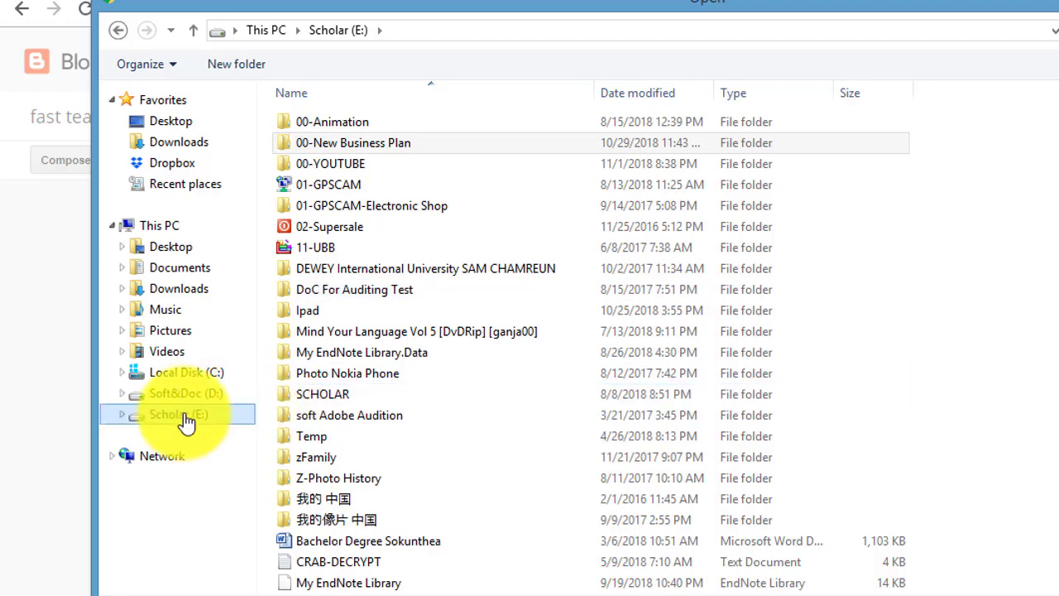
left_click(185, 392)
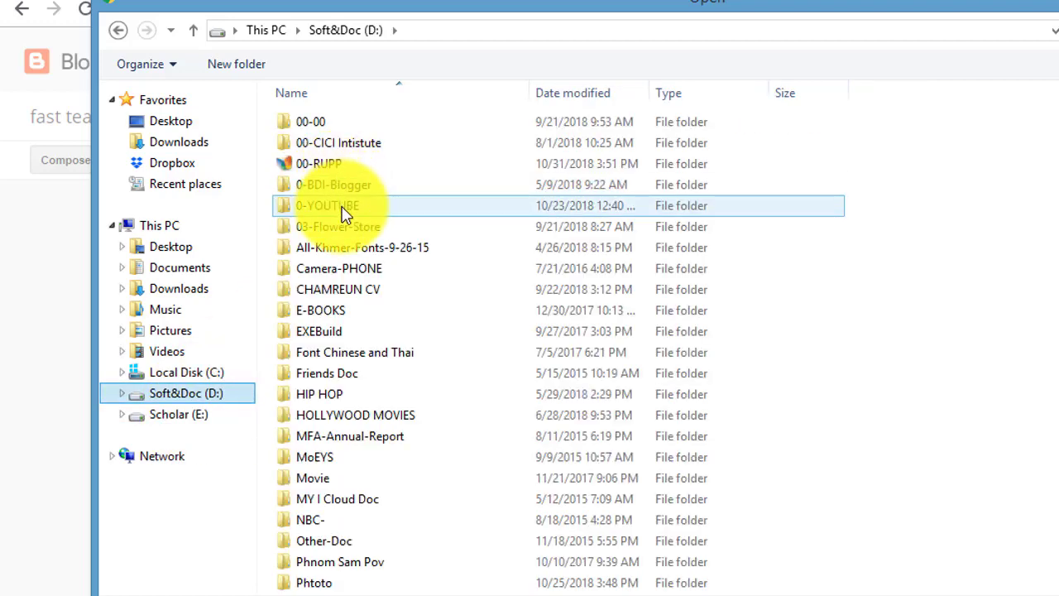
double_click(347, 290)
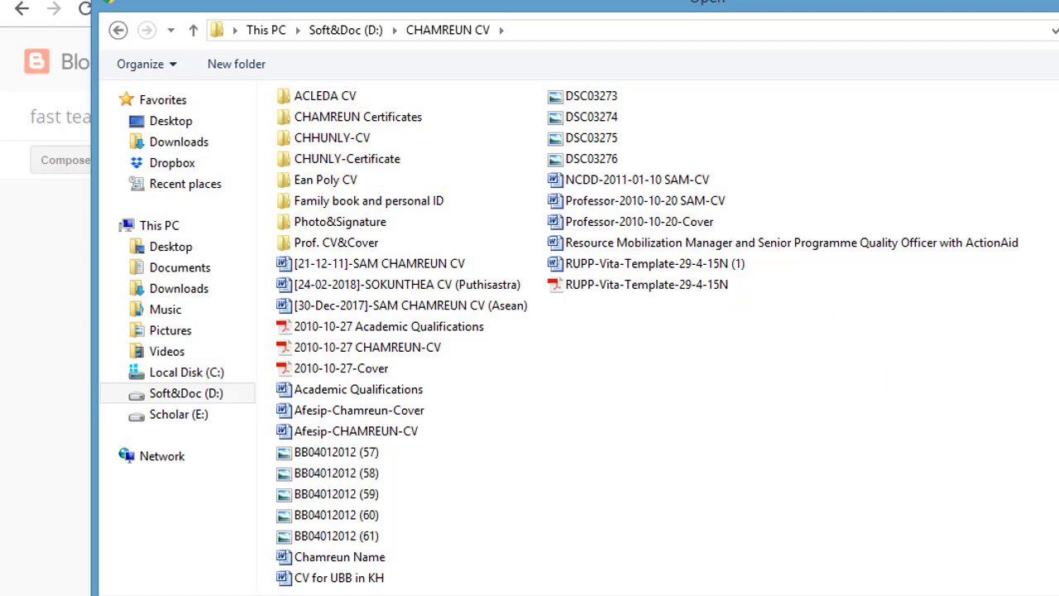
key("Escape")
key("Return")
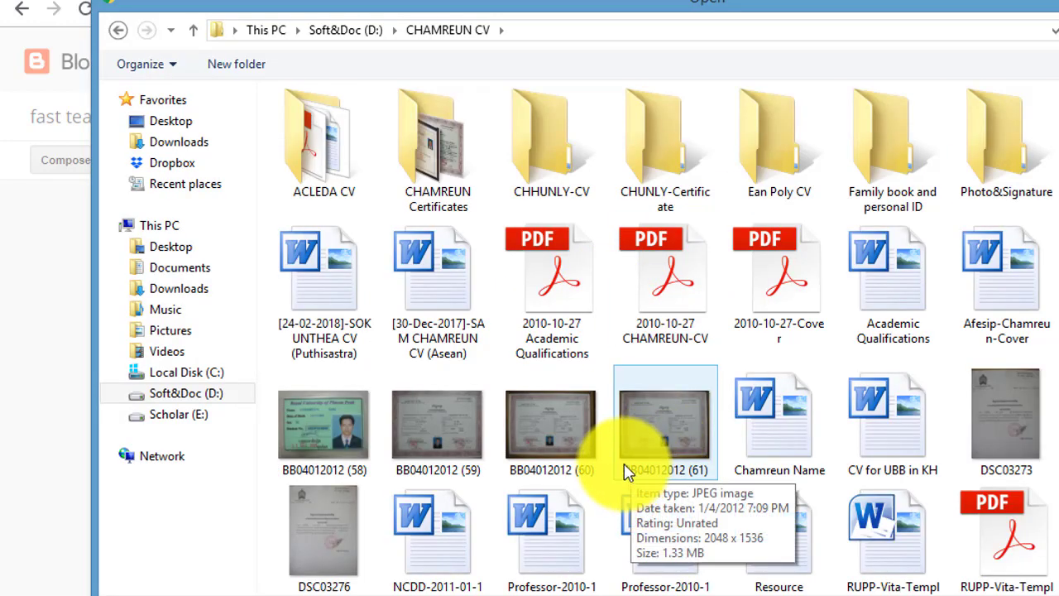
double_click(993, 136)
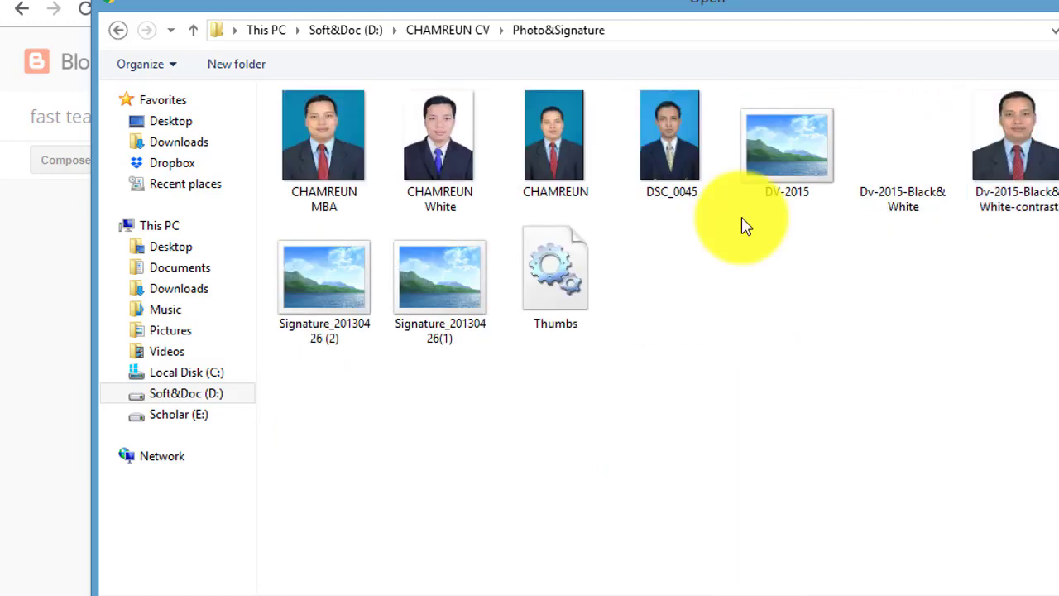
double_click(807, 148)
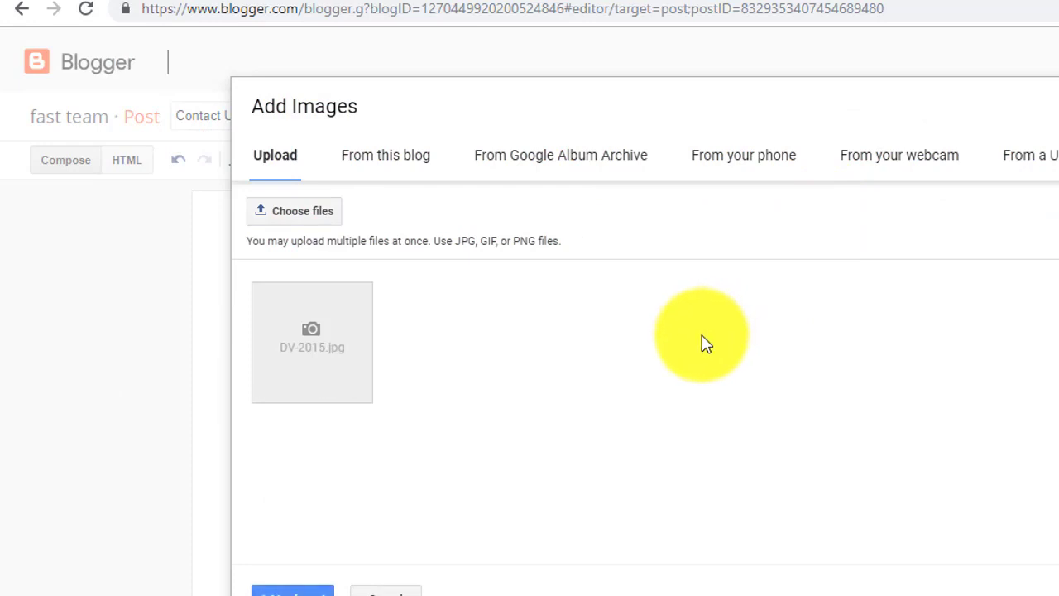
left_click(327, 374)
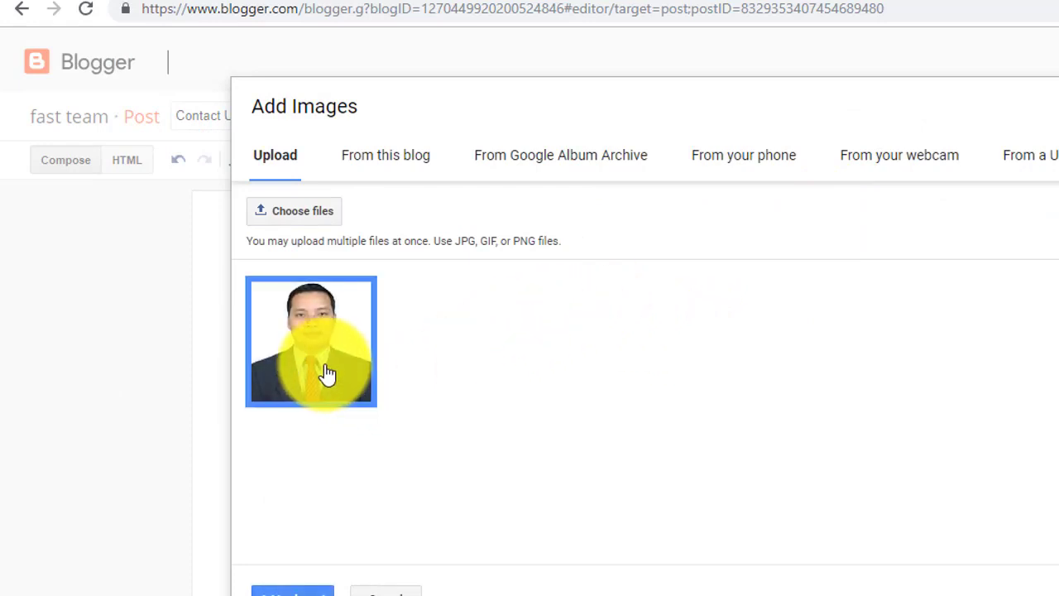
Insert the selected photo into the post and add two blank lines above it
left_click(289, 589)
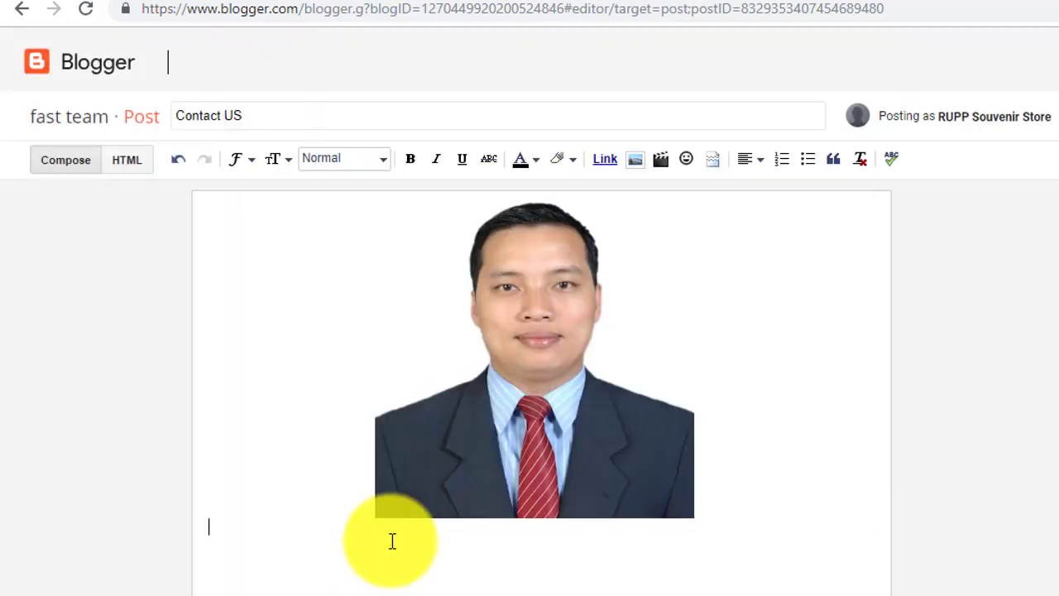
left_click(502, 382)
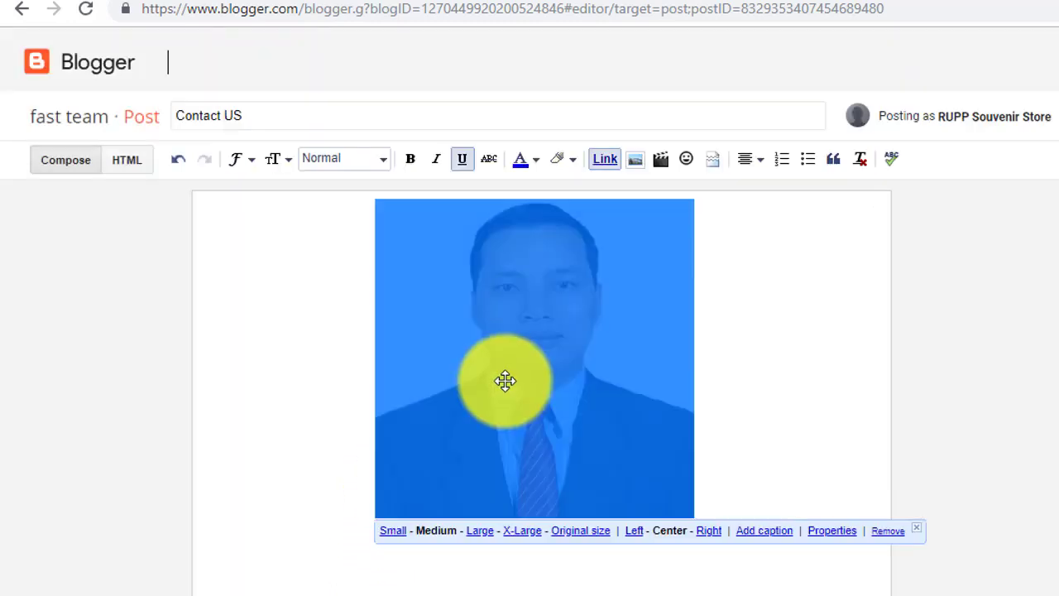
left_click(364, 216)
key("Return")
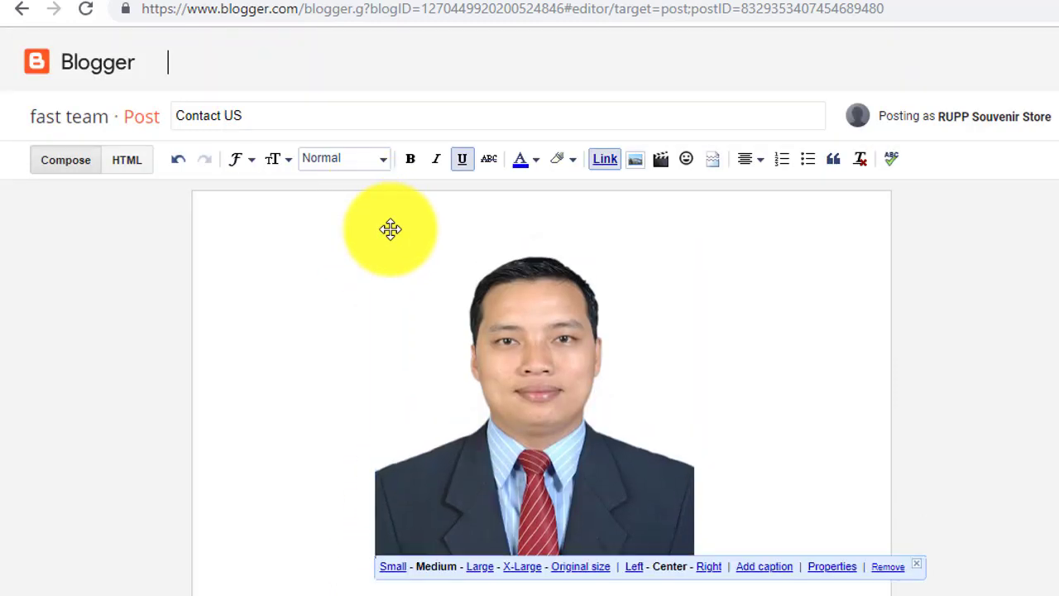
key("Return")
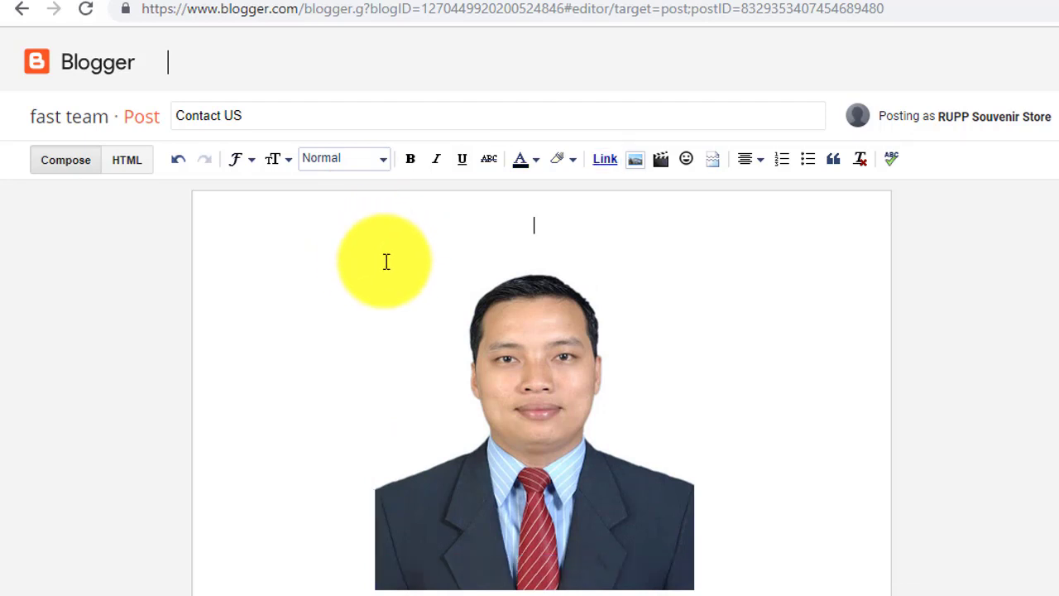
Align the photo to the right and shrink it to Small size
left_click(517, 392)
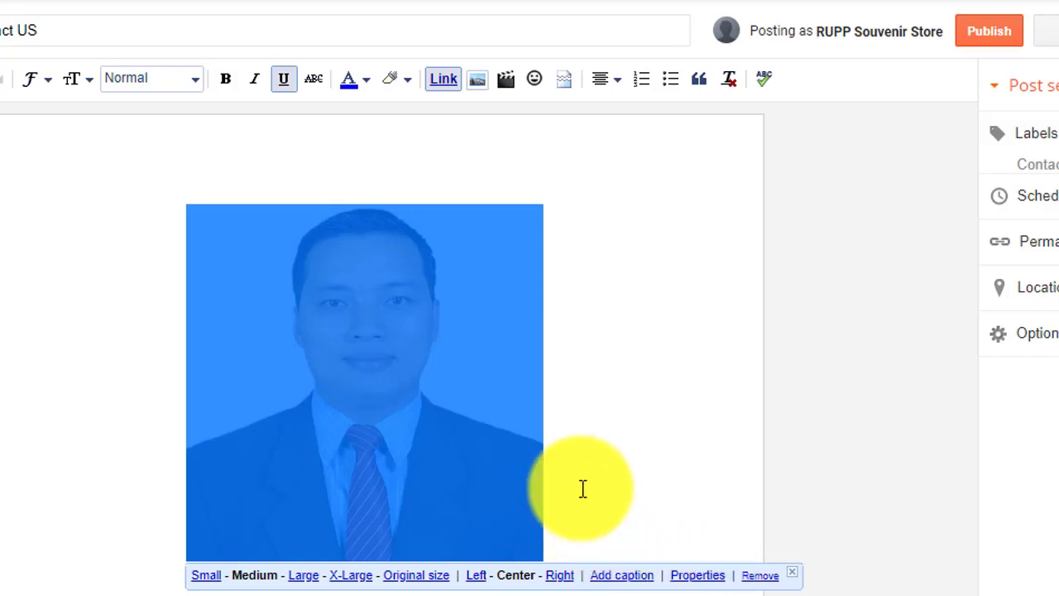
left_click(332, 428)
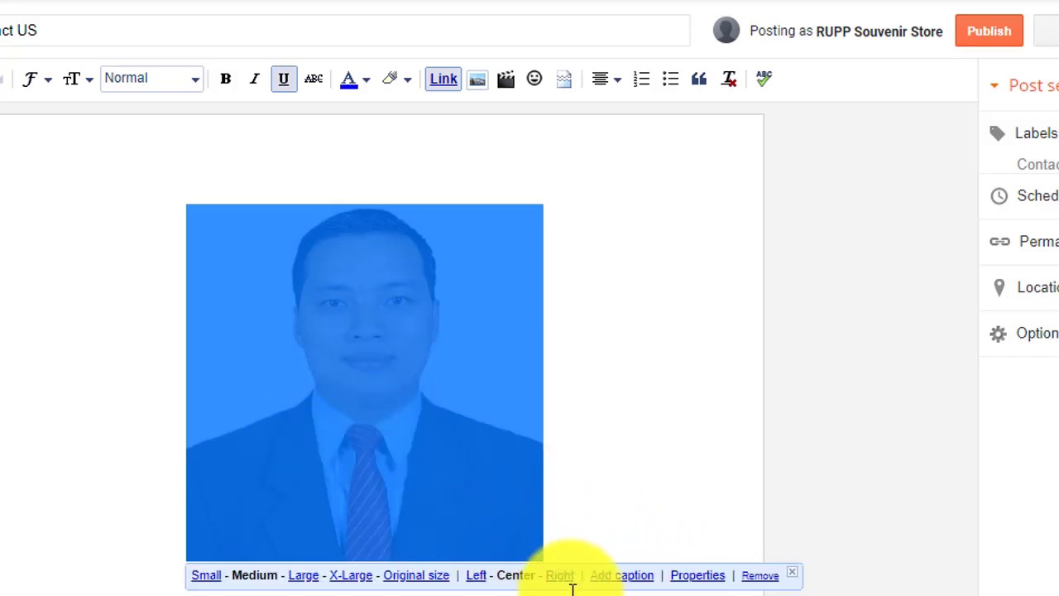
left_click(560, 577)
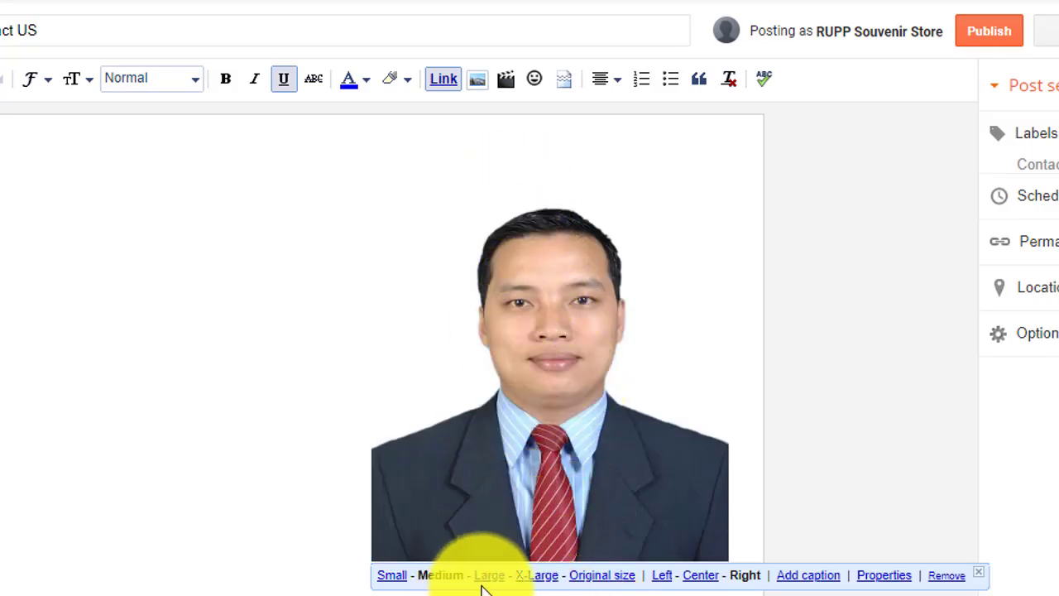
left_click(390, 576)
left_click(449, 314)
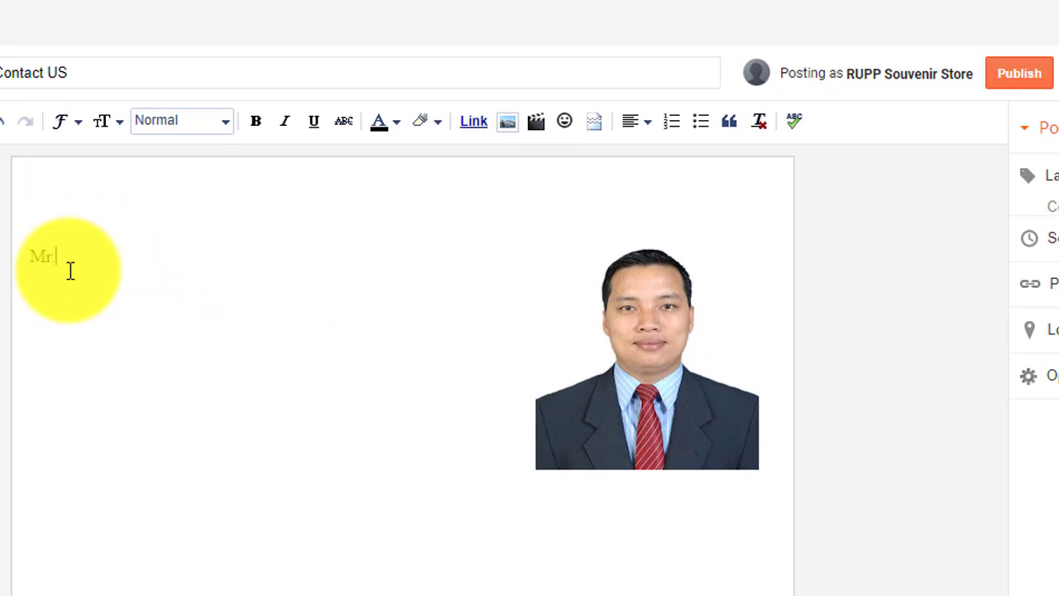
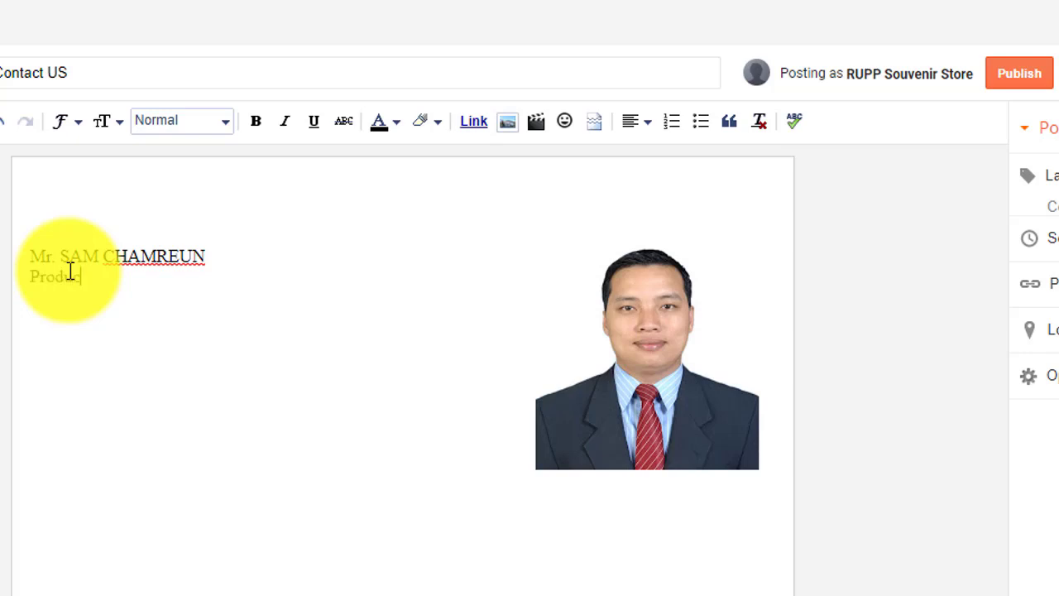
Type the contact's name, 'Productions and Service Delivery', phone number and e-mail address
type("tions")
type(" and ")
type("Serv")
type("ice Deli")
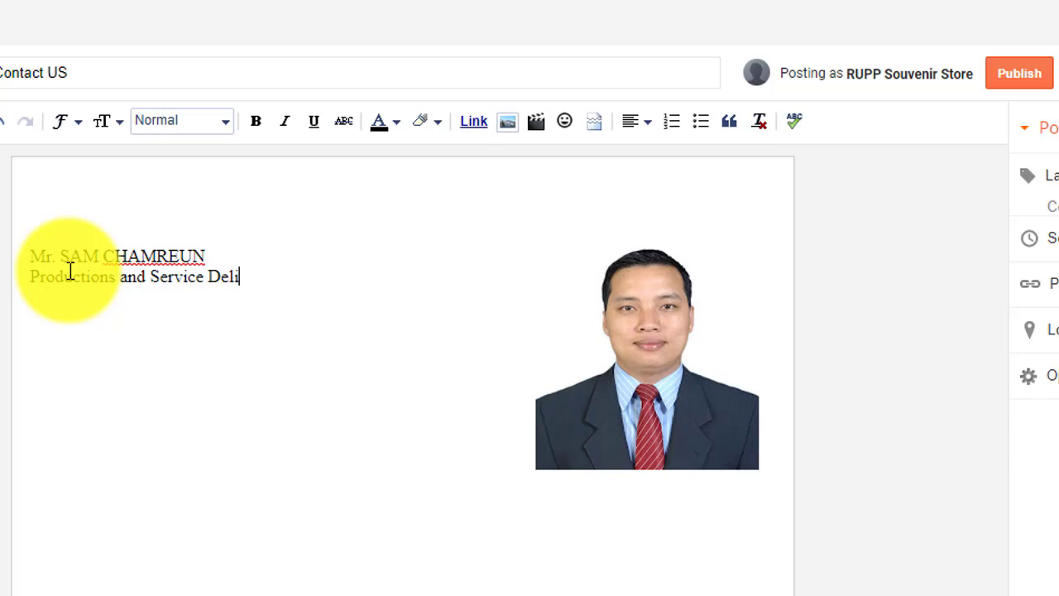
type("ver")
type("001 E")
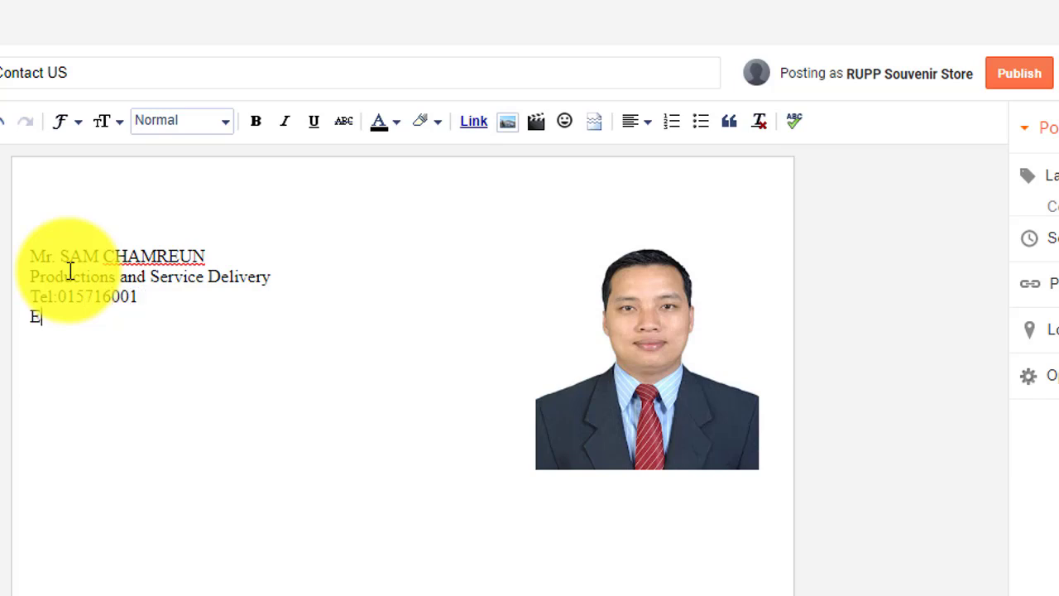
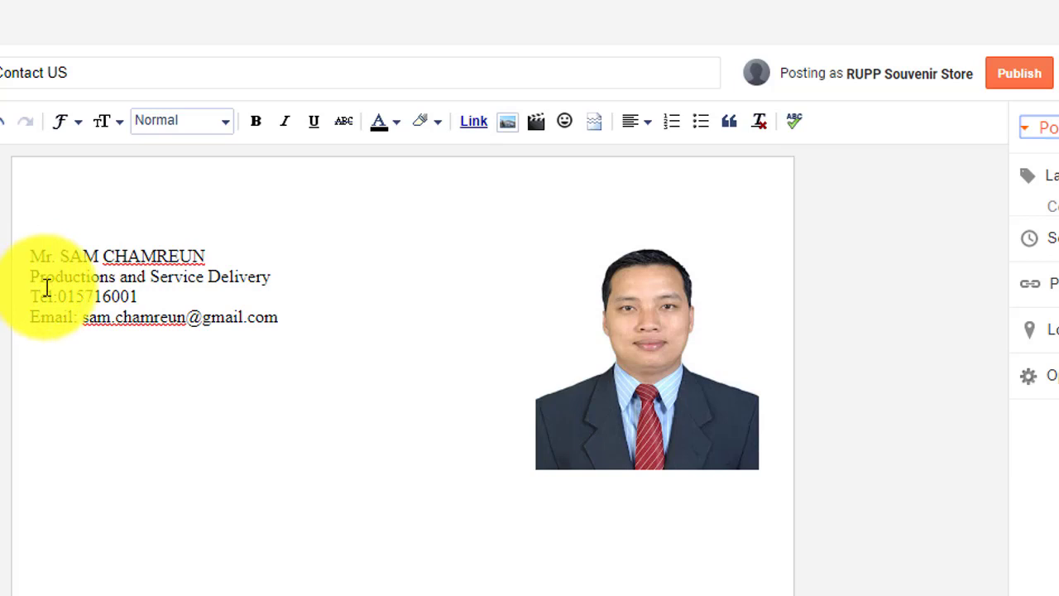
Indent the Productions, Tel and Email lines with leading spaces
left_click(33, 276)
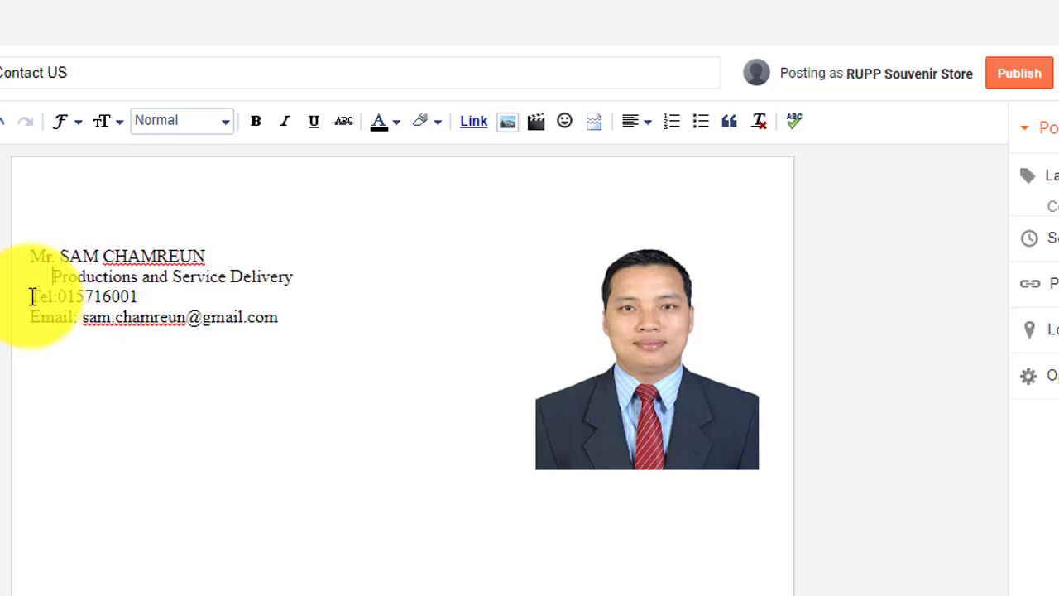
left_click(31, 296)
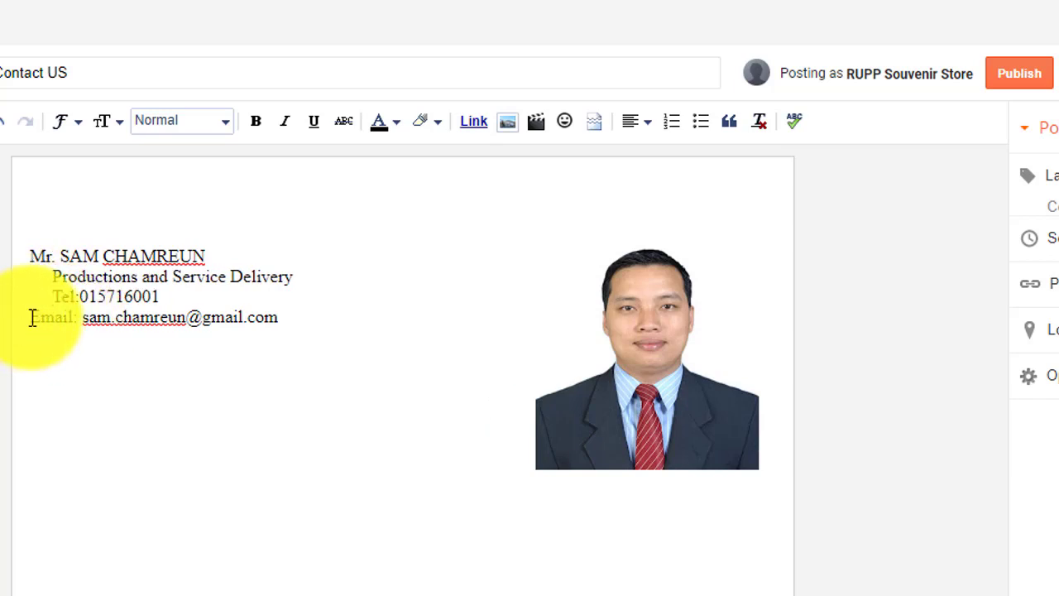
left_click(31, 317)
Make the contact's name line italic
left_click(198, 360)
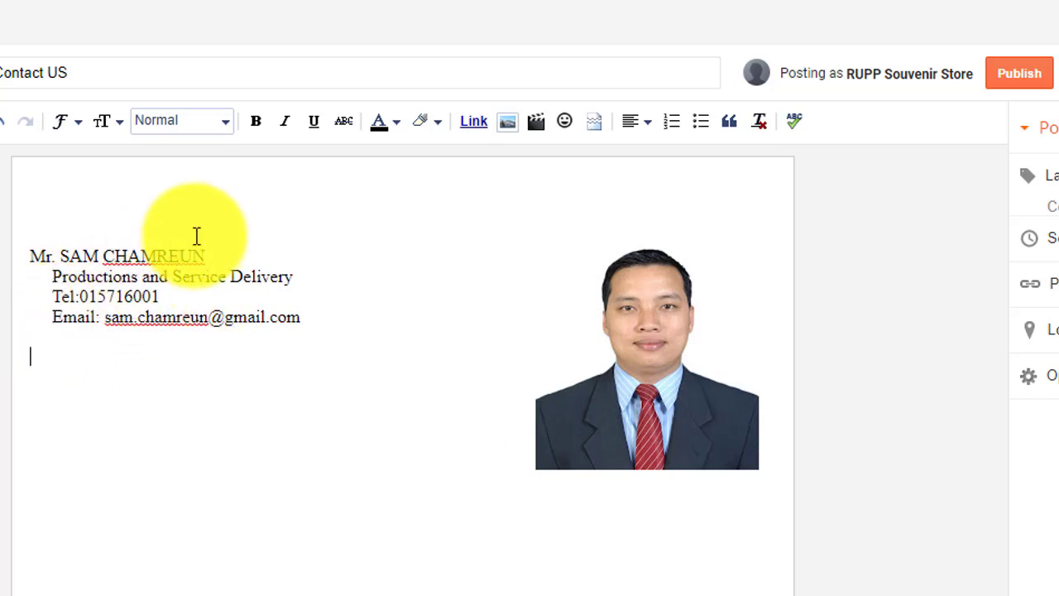
left_click(224, 251)
left_click_drag(221, 253, 21, 253)
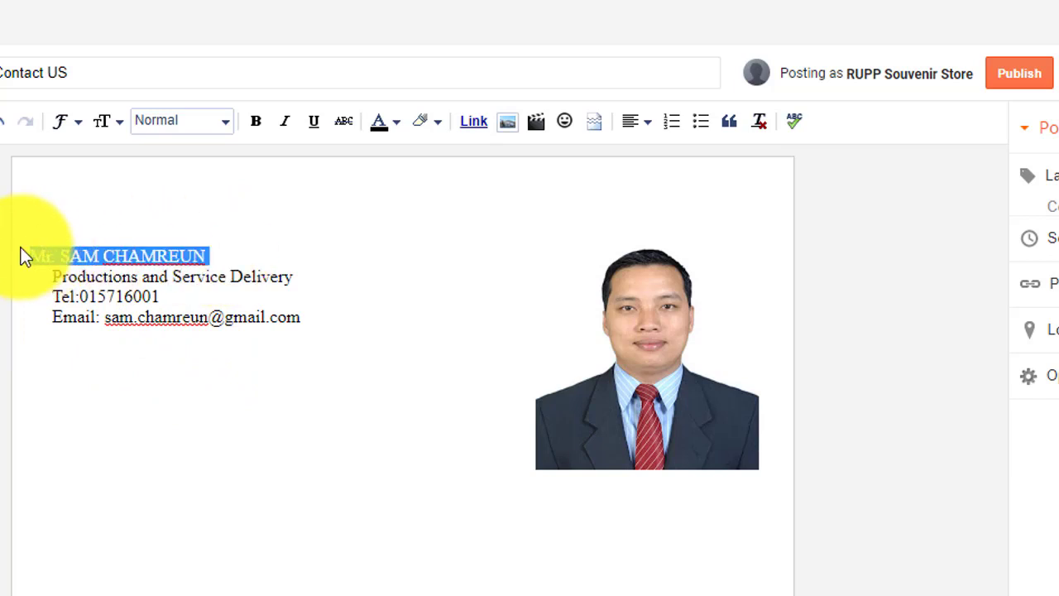
left_click(285, 122)
left_click(227, 252)
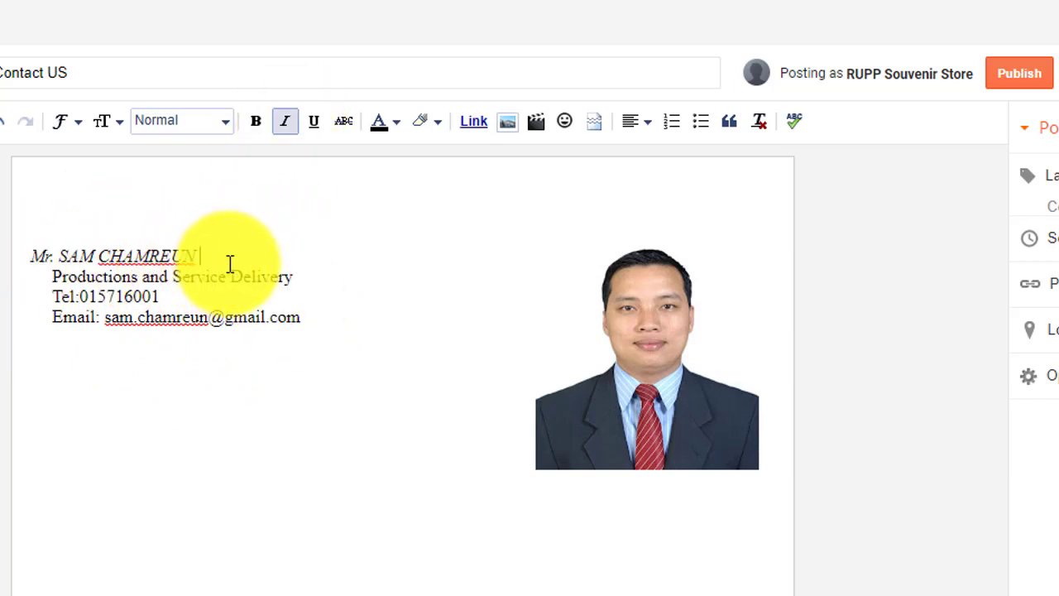
key("Return")
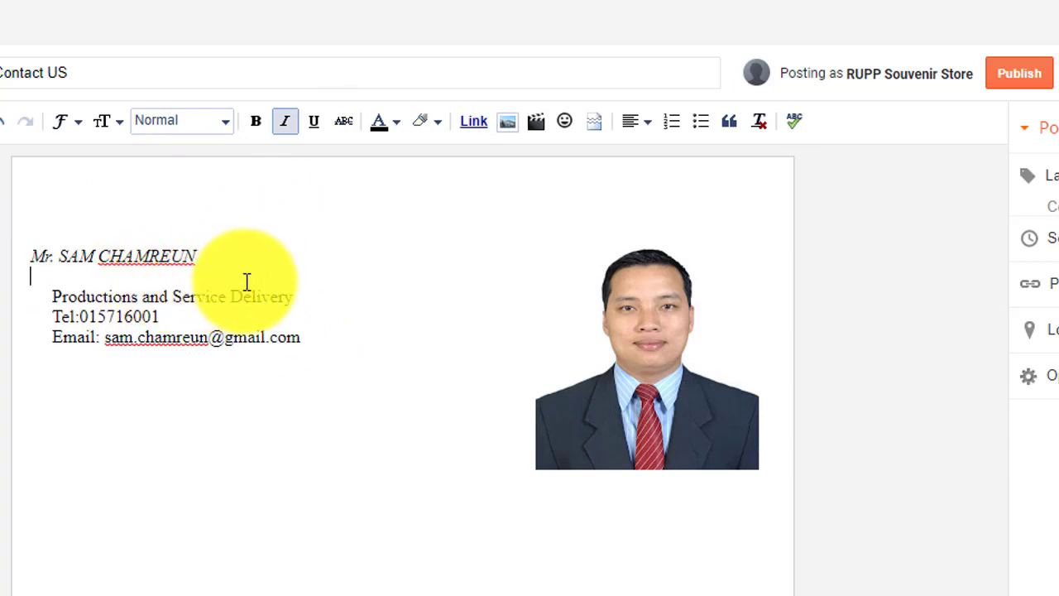
key("Delete")
left_click(220, 348)
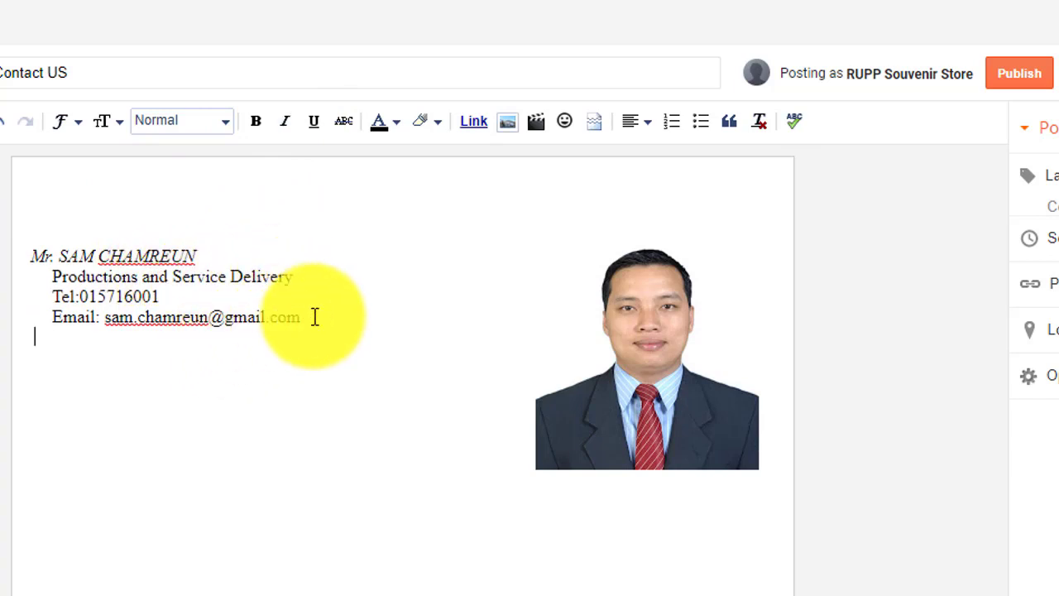
Colour all four contact detail lines dark blue
left_click_drag(316, 317, 20, 265)
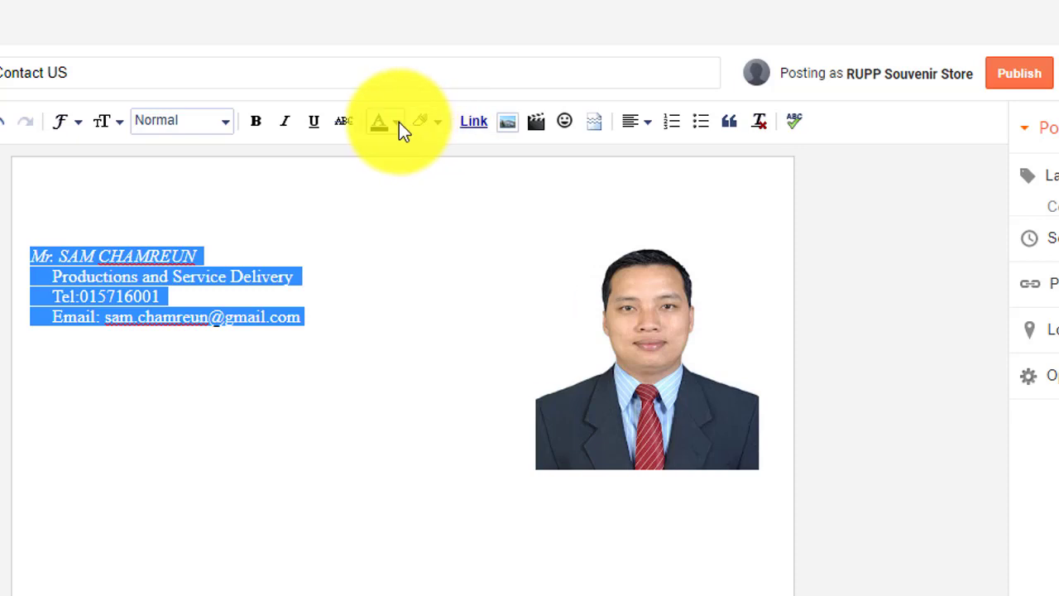
left_click(397, 122)
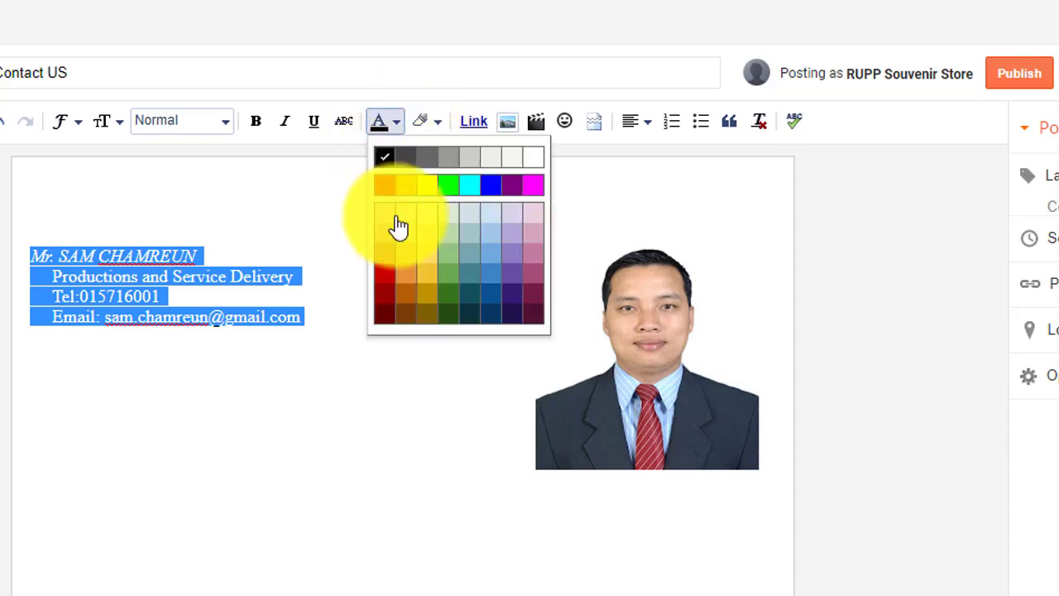
left_click(486, 315)
left_click(293, 333)
Give the name line a dark red background with bold white text
left_click_drag(315, 324, 5, 265)
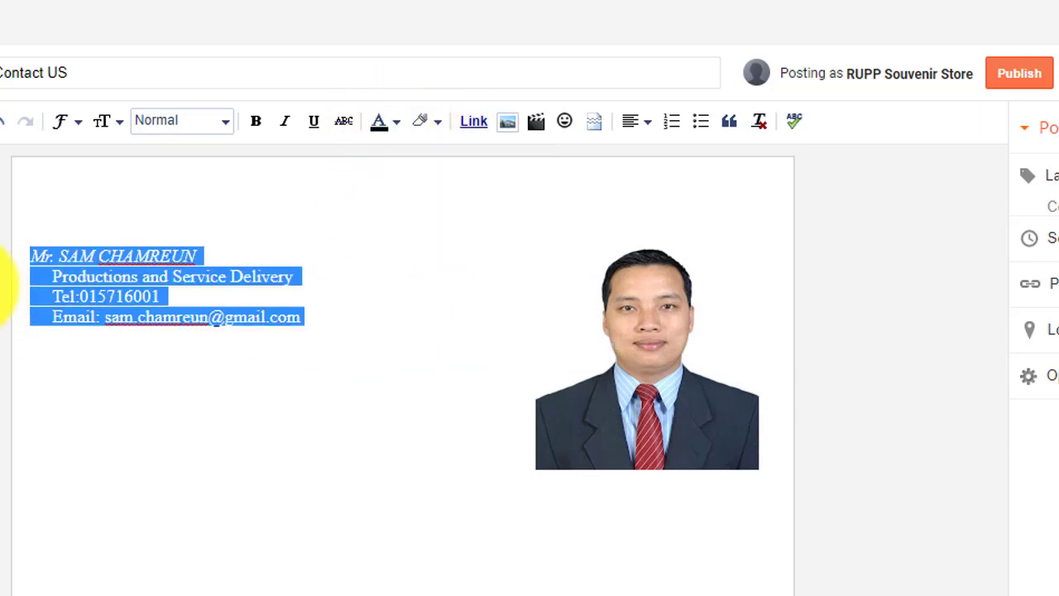
mouse_move(210, 256)
left_mouse_down()
mouse_move(7, 246)
mouse_move(195, 255)
left_mouse_up()
left_click(63, 267)
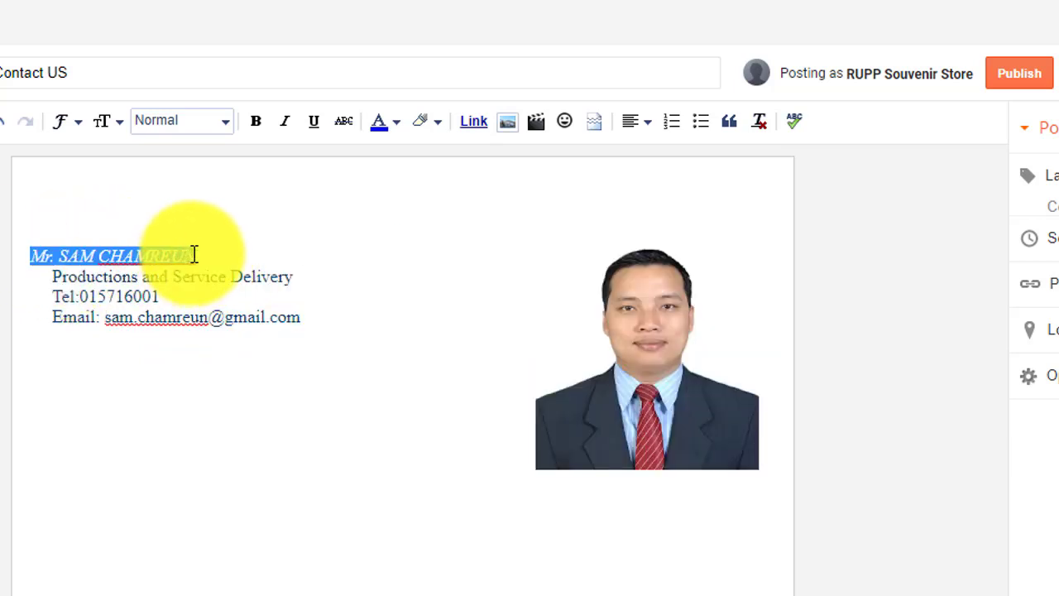
left_click(438, 122)
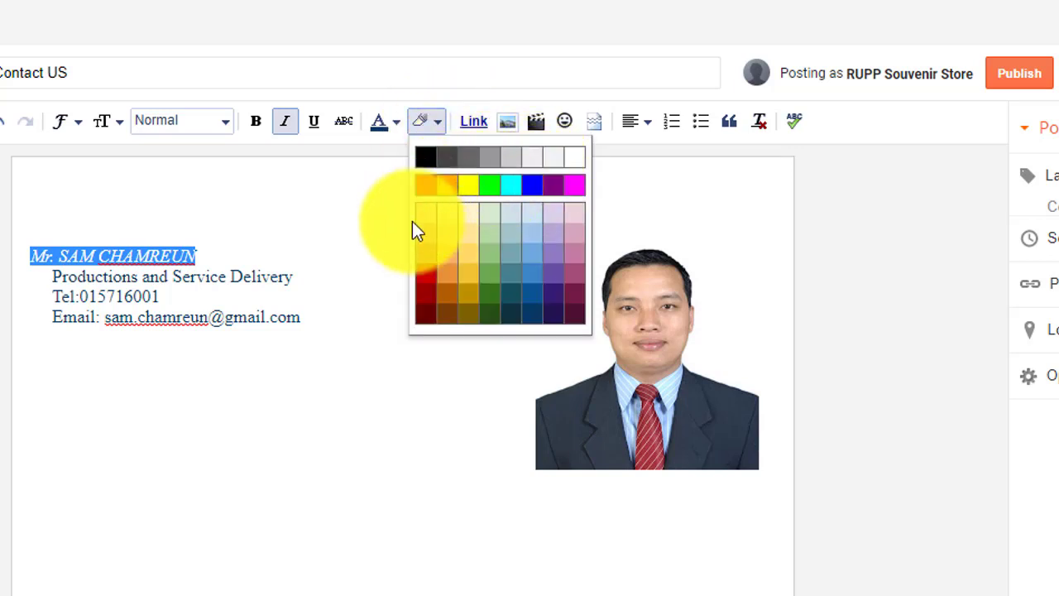
left_click(424, 321)
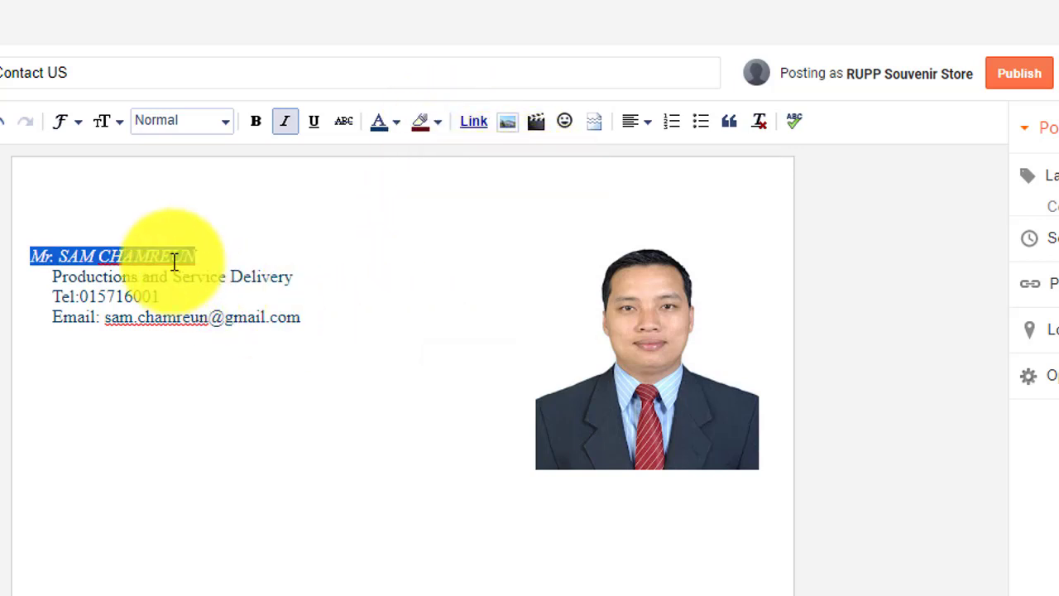
left_click_drag(207, 252, 6, 258)
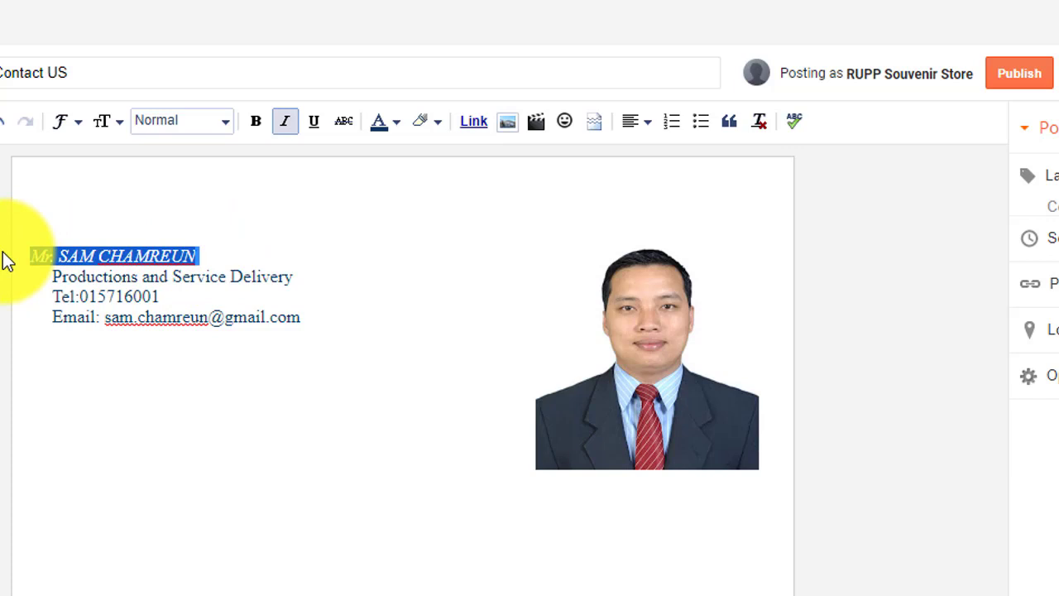
left_click(396, 125)
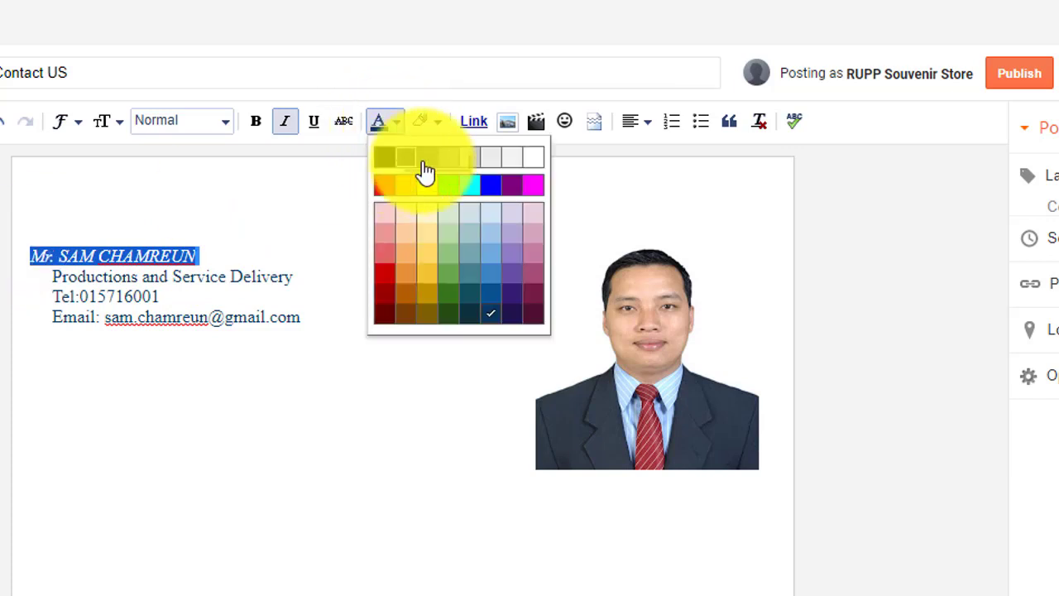
left_click(534, 159)
left_click(257, 121)
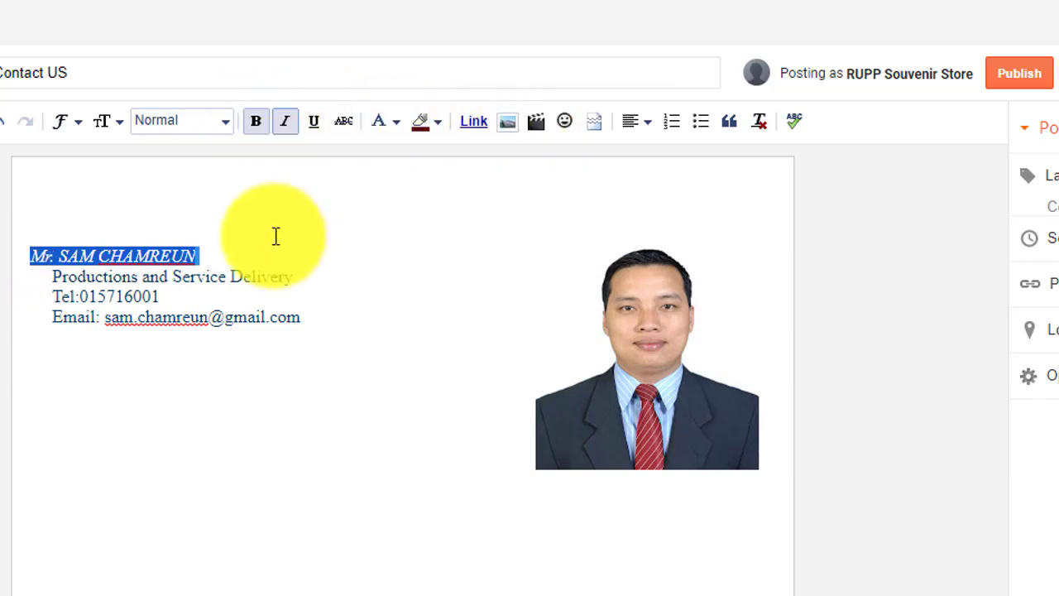
left_click(220, 411)
left_click(214, 257)
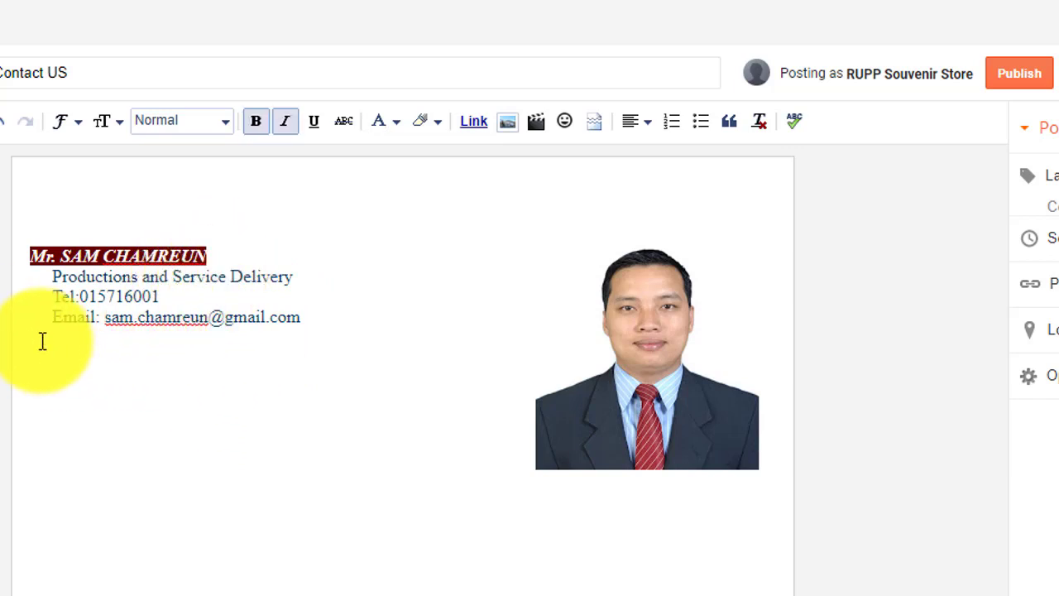
Prefix the job line with 'Position: '
left_click(53, 276)
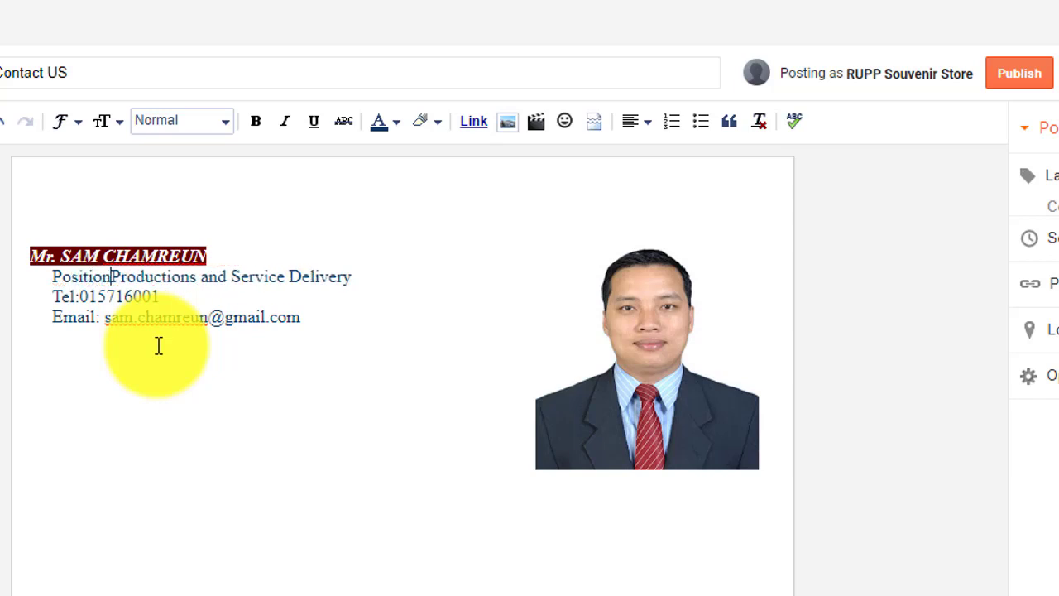
type(":")
left_click(78, 297)
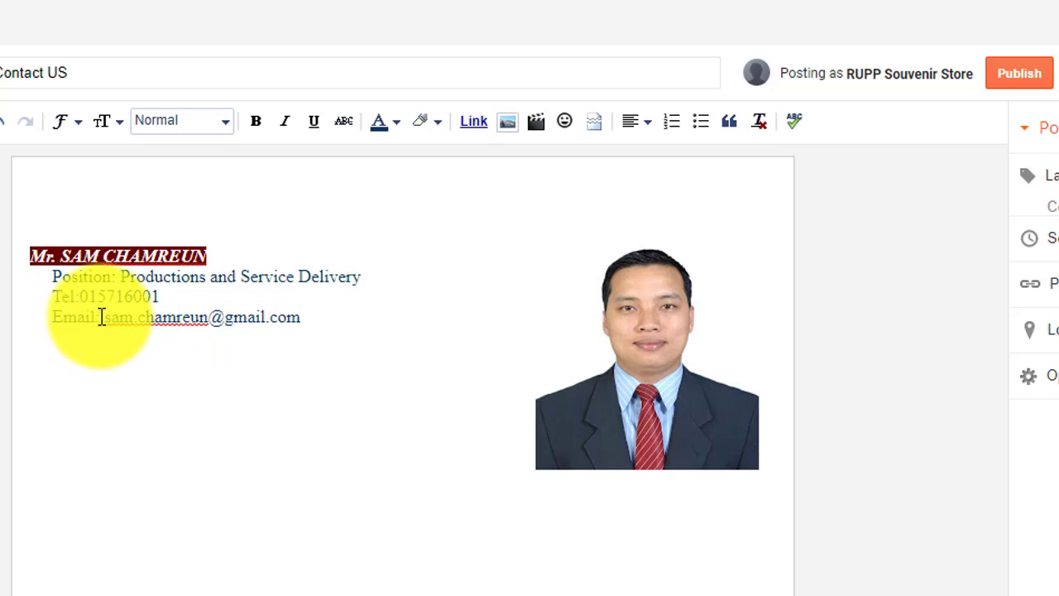
left_click(274, 278)
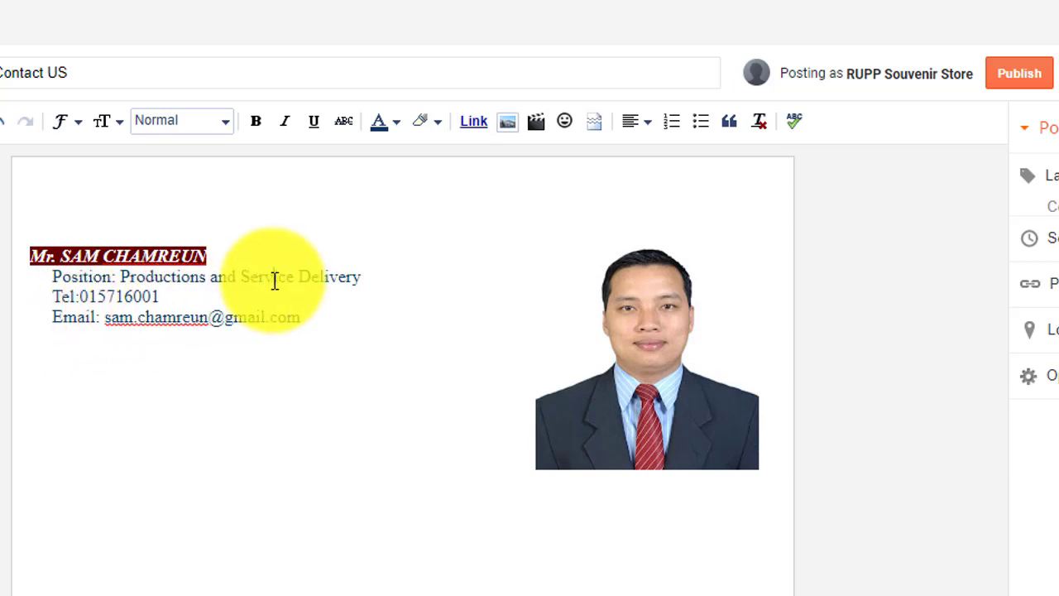
Add a blank line below the contact details and delete the empty top line
left_click(47, 342)
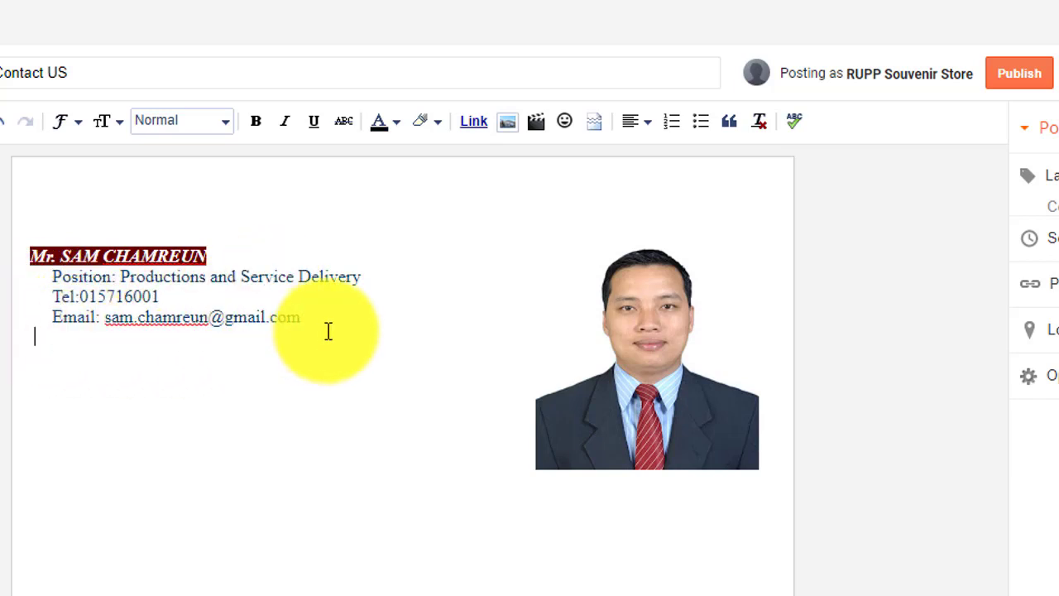
key("Return")
key("Return")
key("Return")
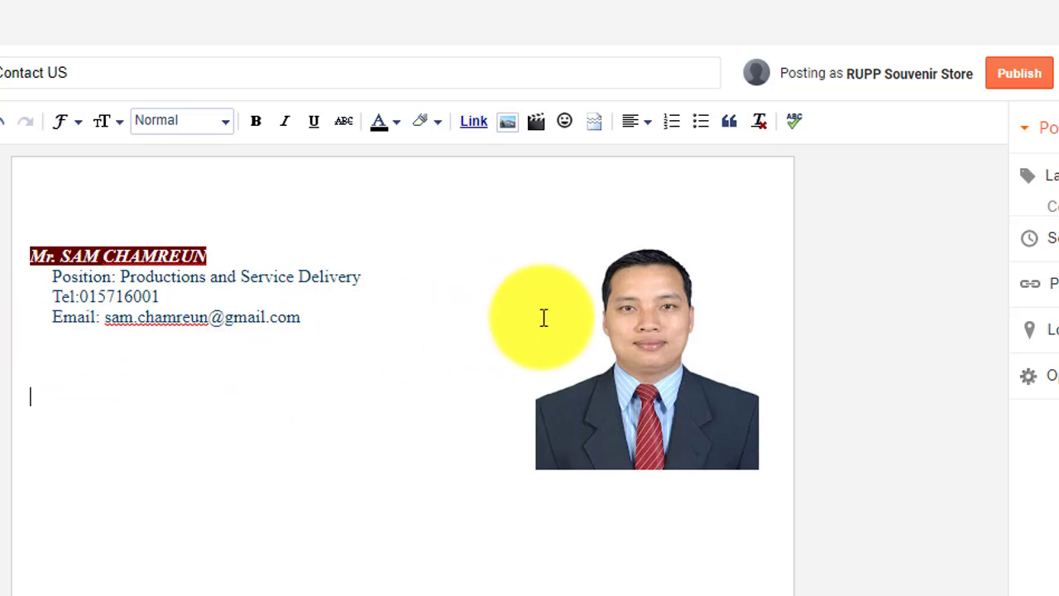
left_click(613, 403)
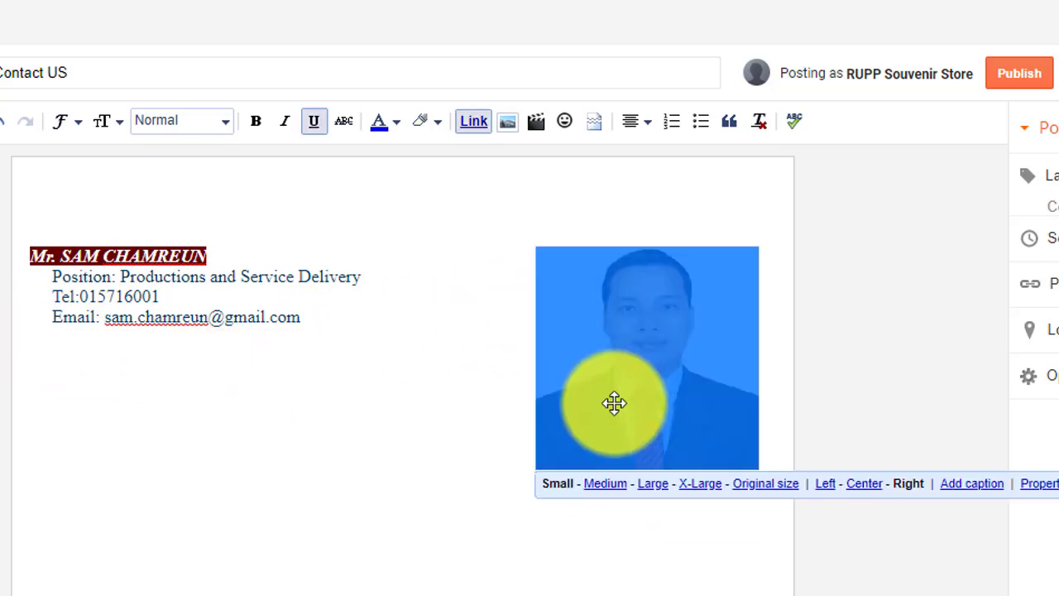
left_click(401, 416)
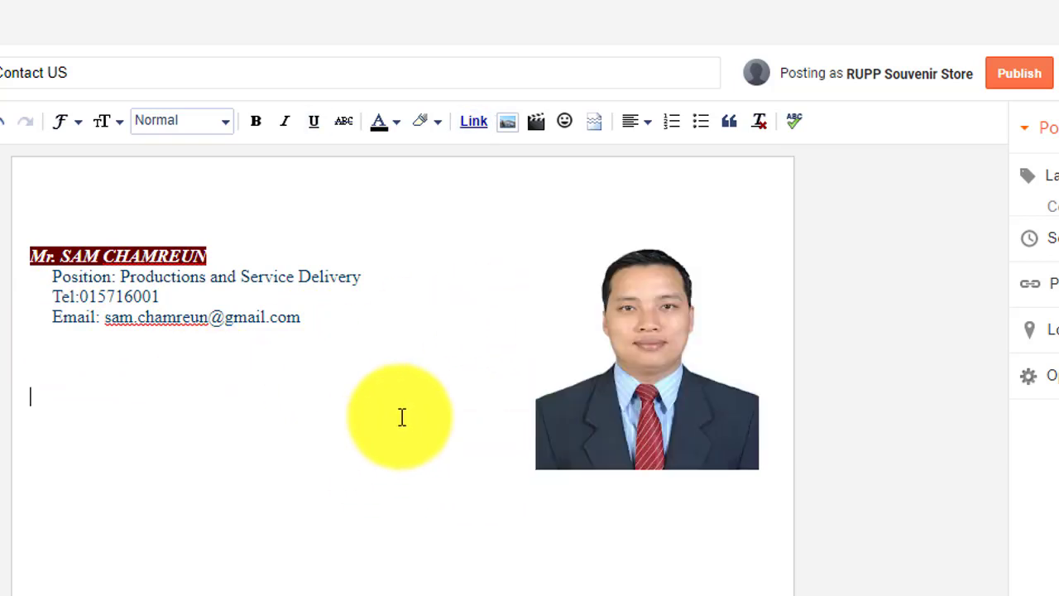
left_click(649, 356)
left_click(626, 198)
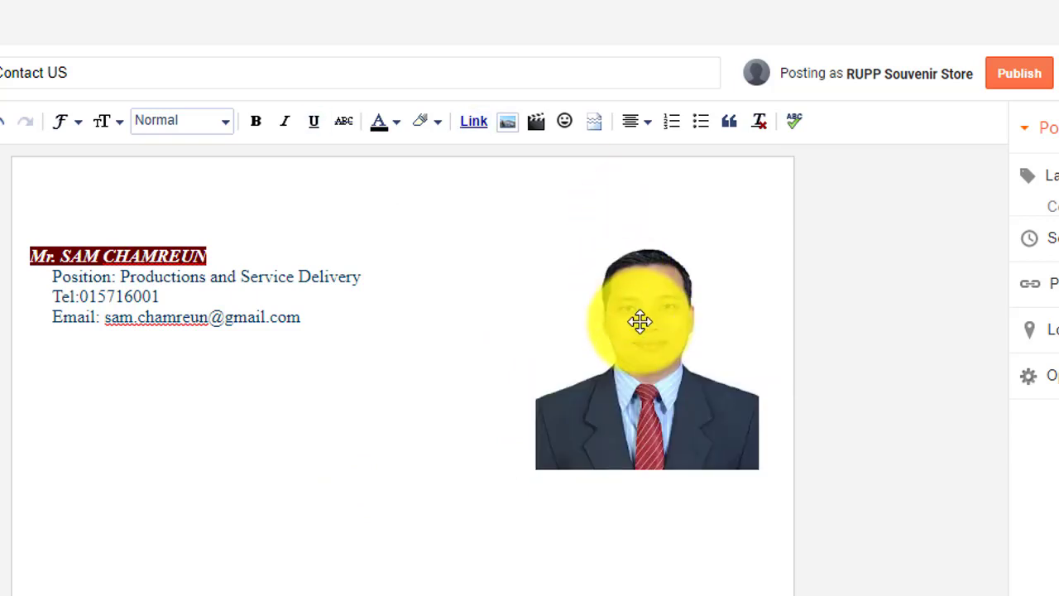
key("Delete")
key("Delete")
Resize the portrait photo to Medium, keeping it right-aligned beside the contact details
left_click(684, 319)
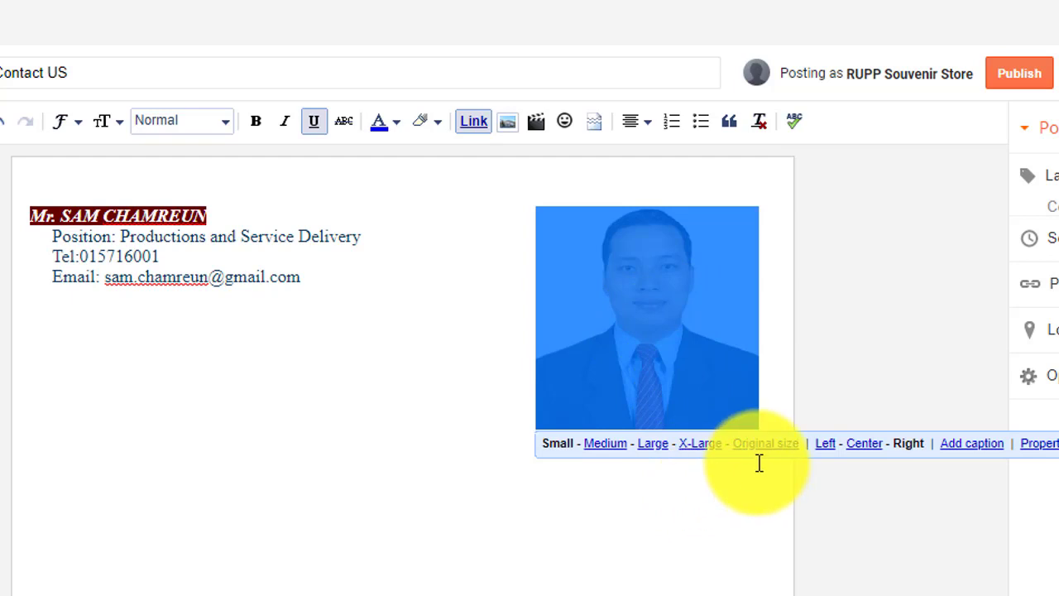
left_click(371, 395)
mouse_move(579, 409)
left_mouse_down()
mouse_move(627, 370)
mouse_move(584, 428)
left_mouse_up()
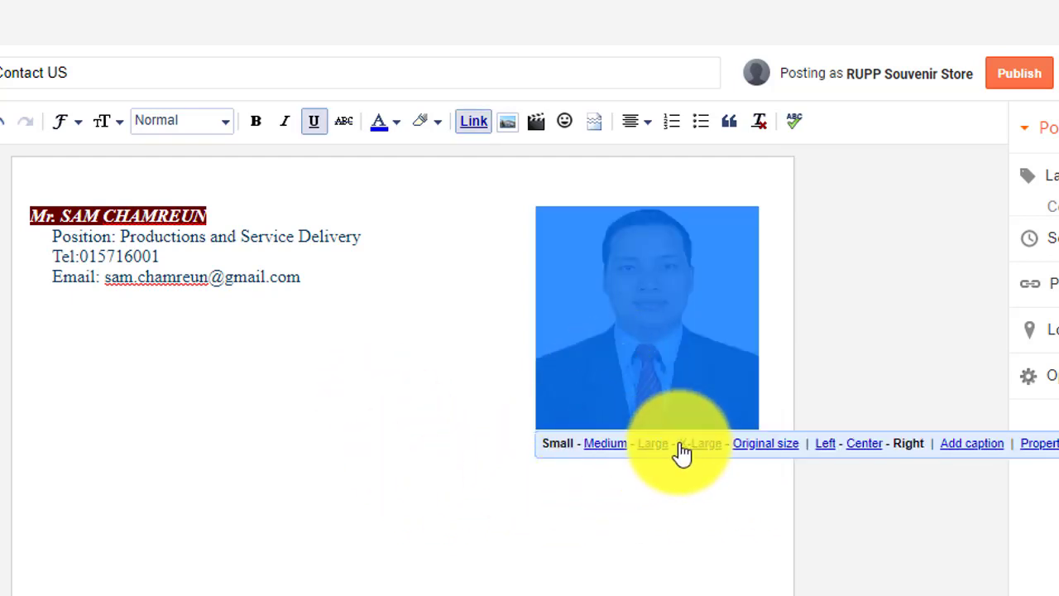
left_click(605, 445)
left_click(130, 382)
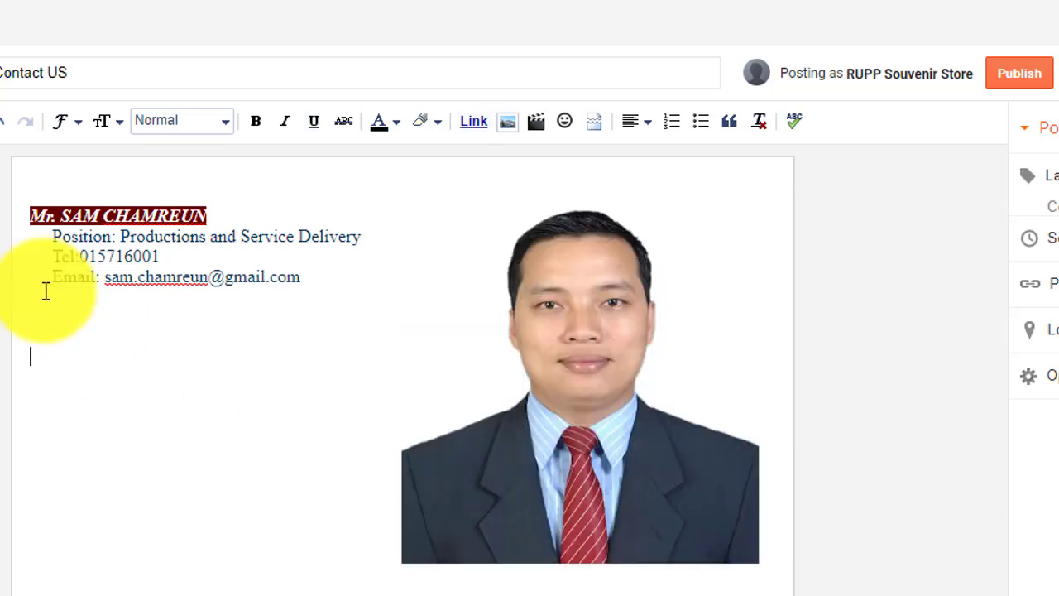
left_click(503, 362)
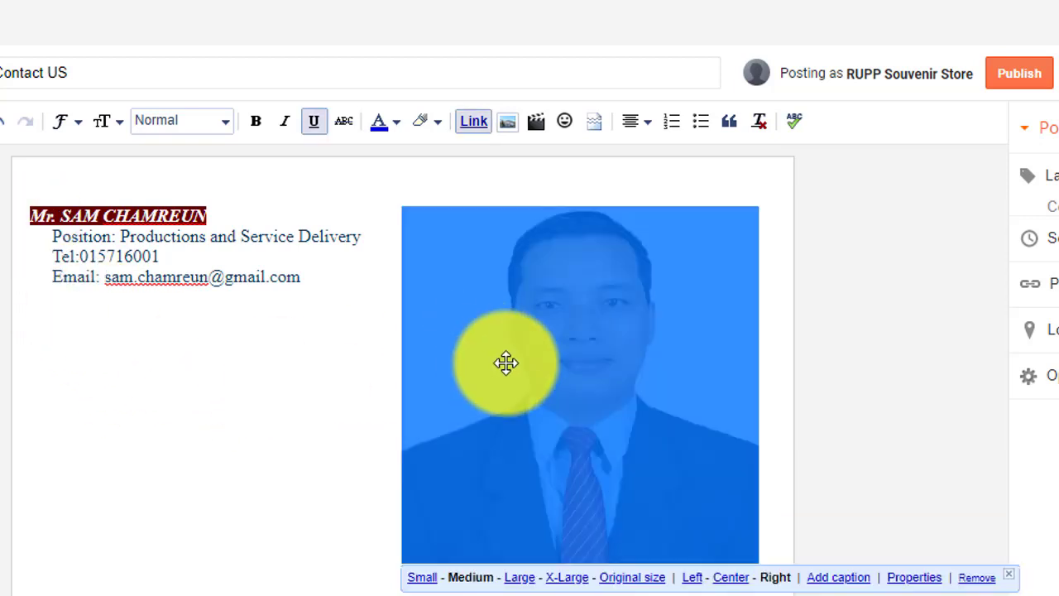
left_click(378, 331)
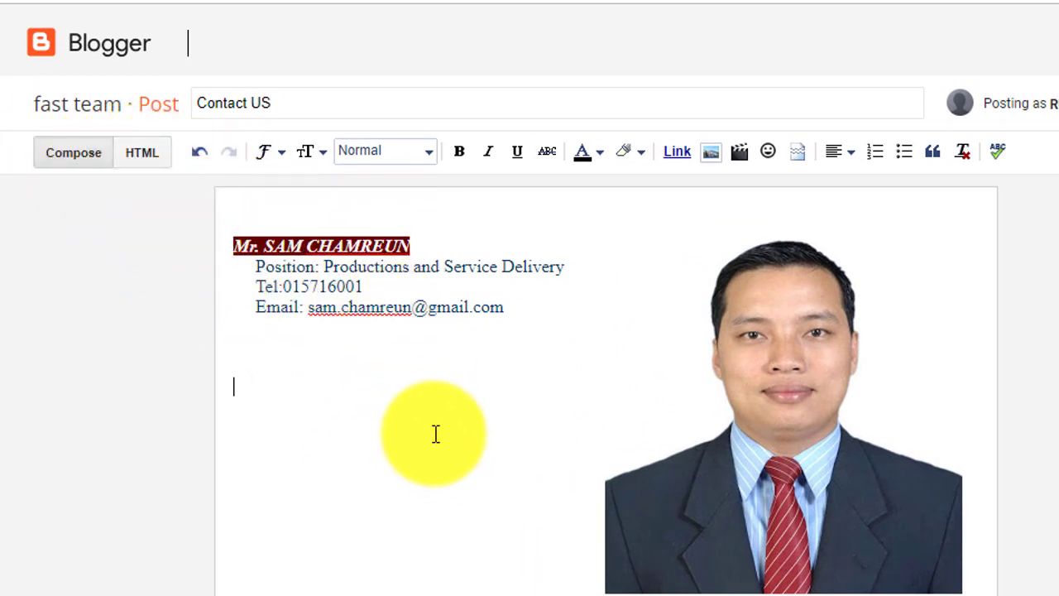
Select all of the post's code in the HTML view, then return to Compose view
left_click(144, 157)
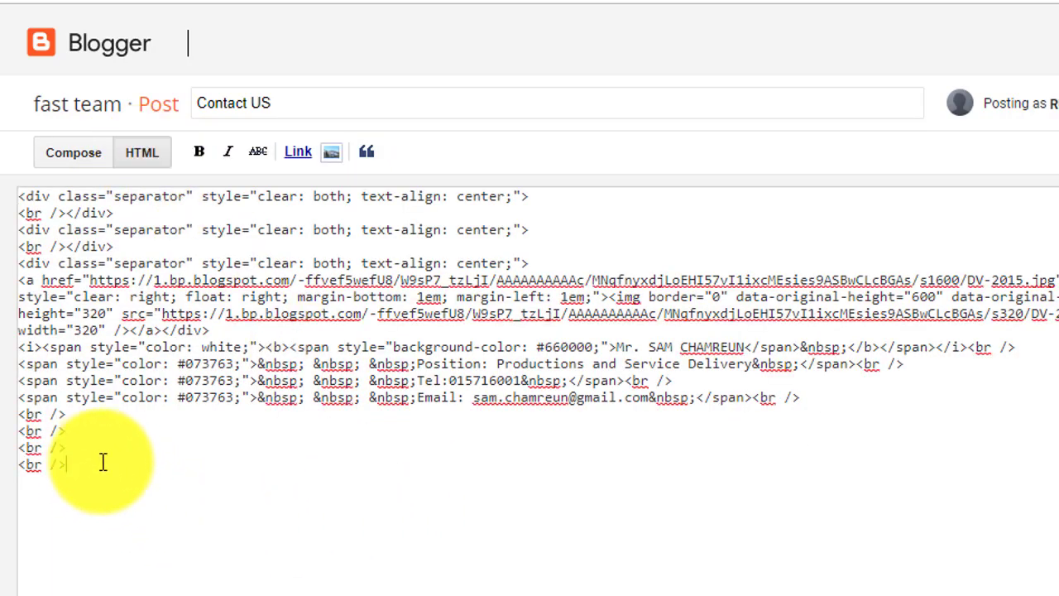
left_click_drag(102, 461, 13, 192)
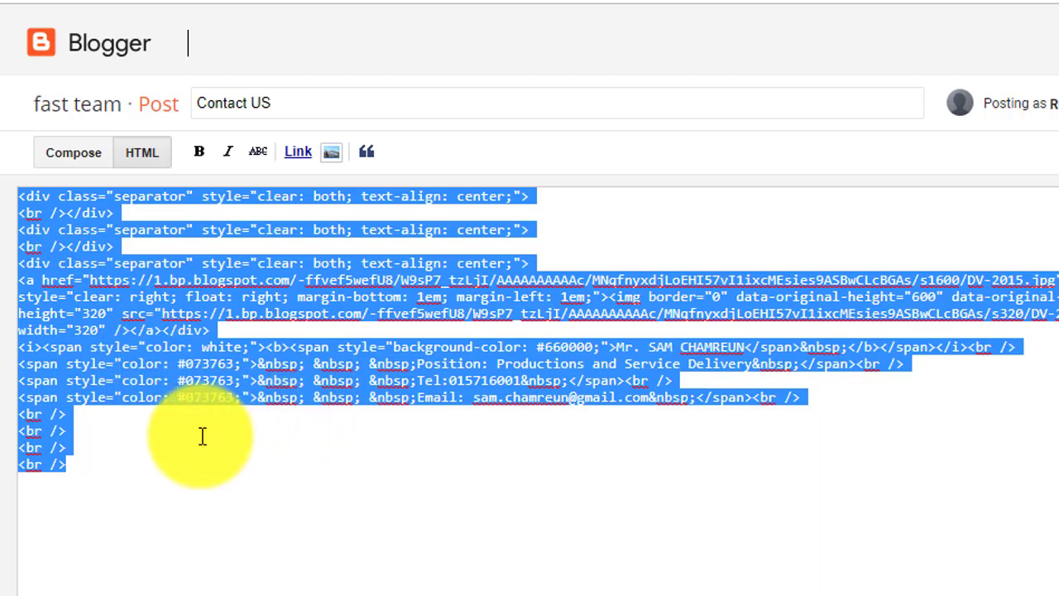
left_click(104, 472)
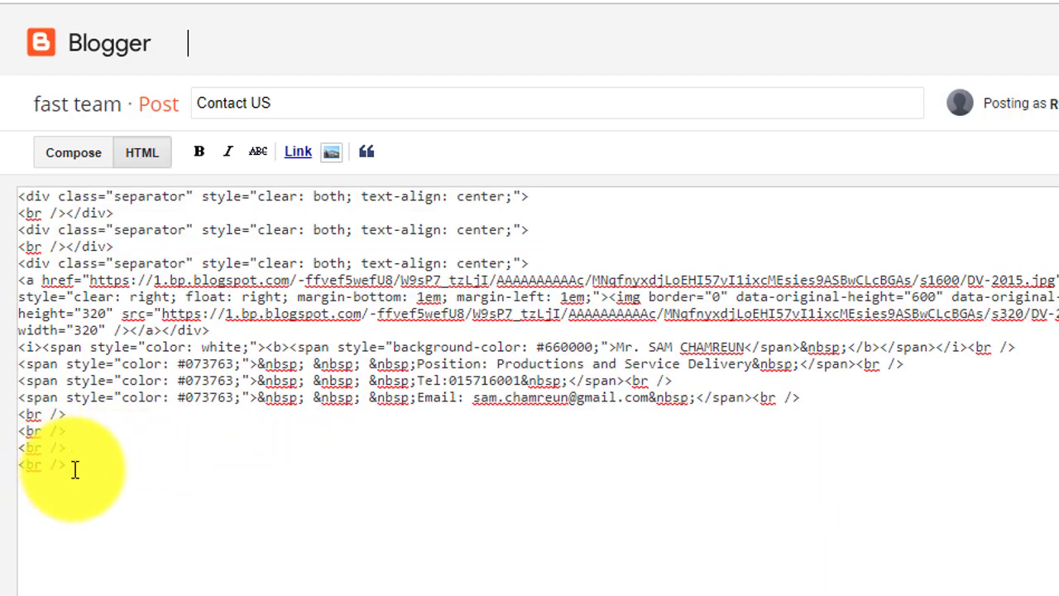
left_click_drag(75, 469, 12, 192)
left_click(74, 156)
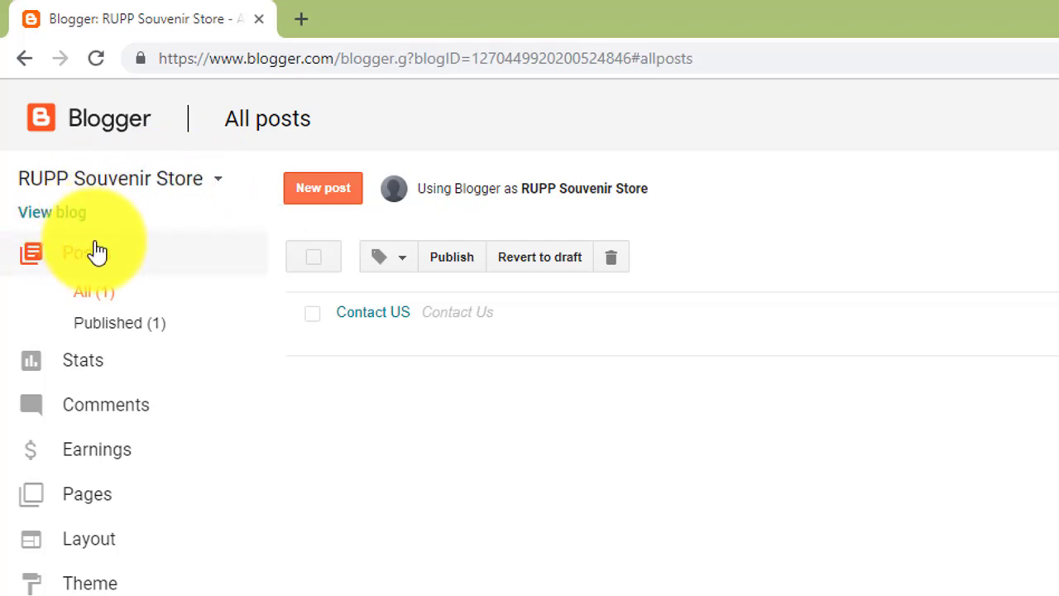
Create a new blank post for the RUPP Souvenir Store blog
mouse_move(455, 333)
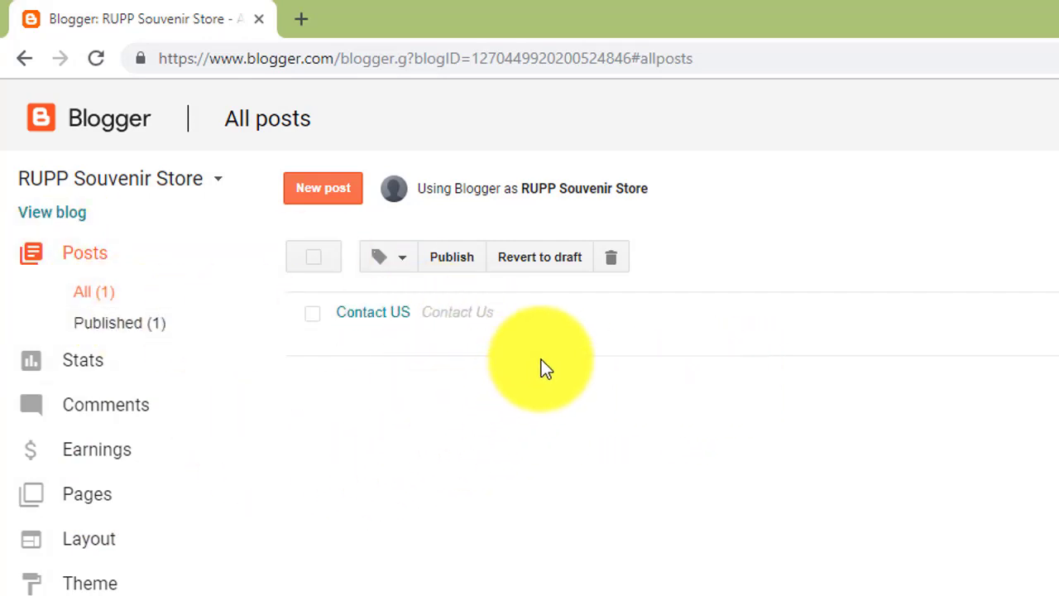
left_click(334, 197)
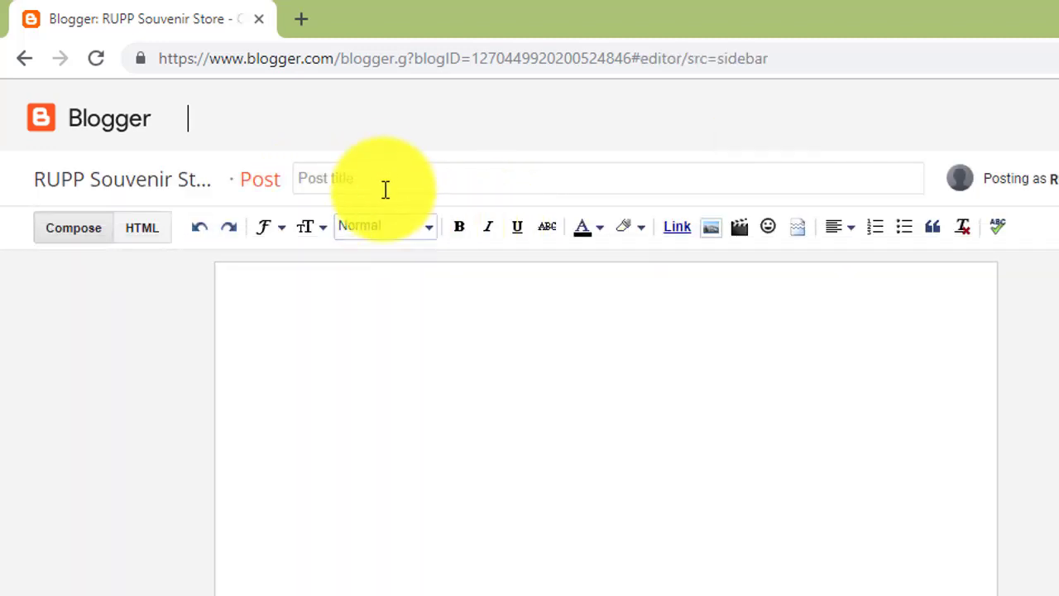
Write the 'About US' post, making the 'About Us' line bold with a dark red highlight
left_click(379, 177)
type("About US")
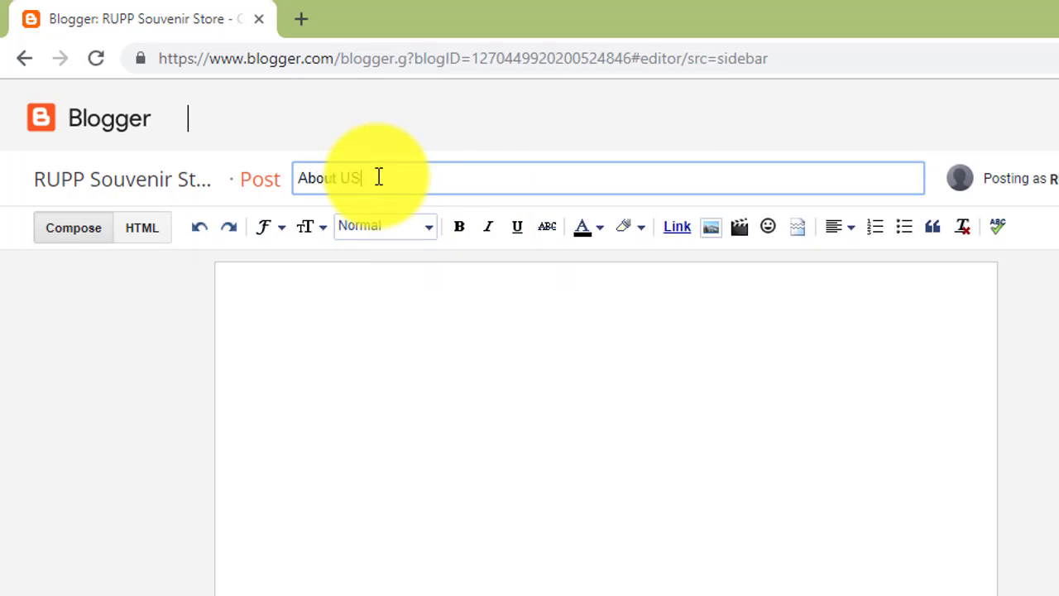
left_click(331, 296)
type("About Us")
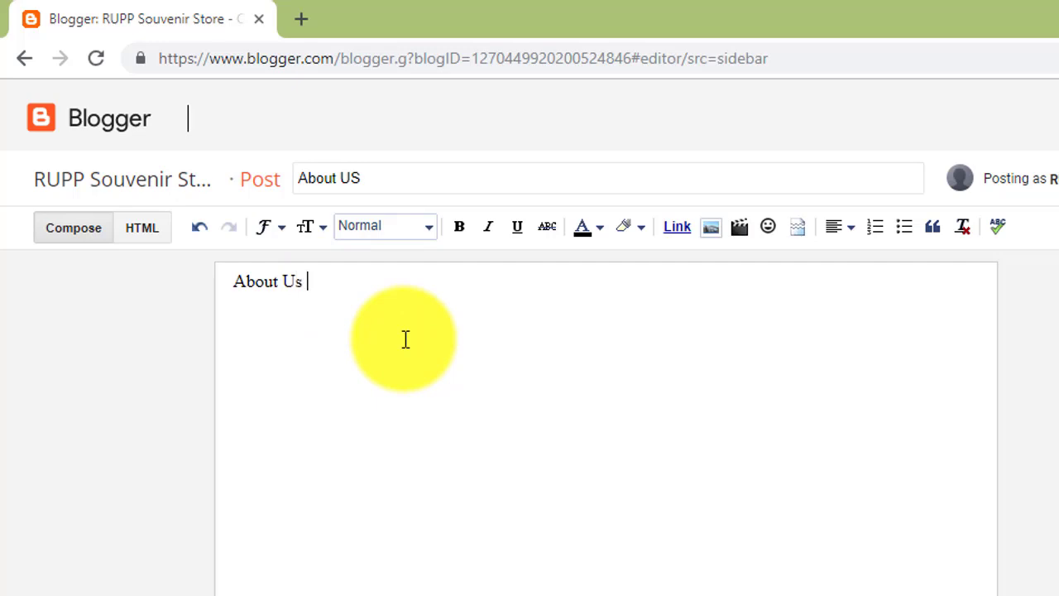
left_click_drag(356, 285, 168, 277)
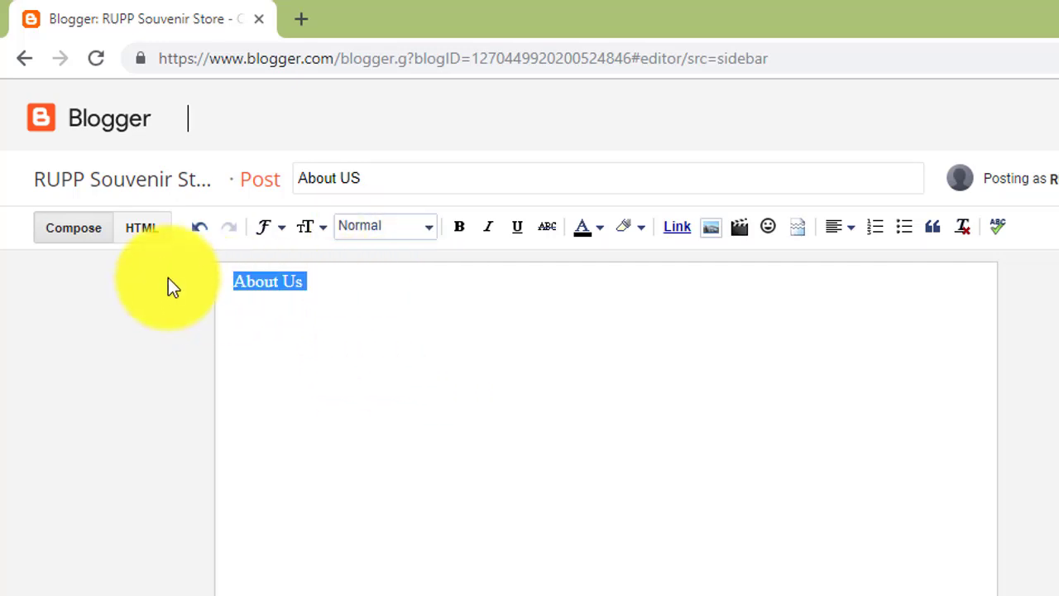
left_click(462, 228)
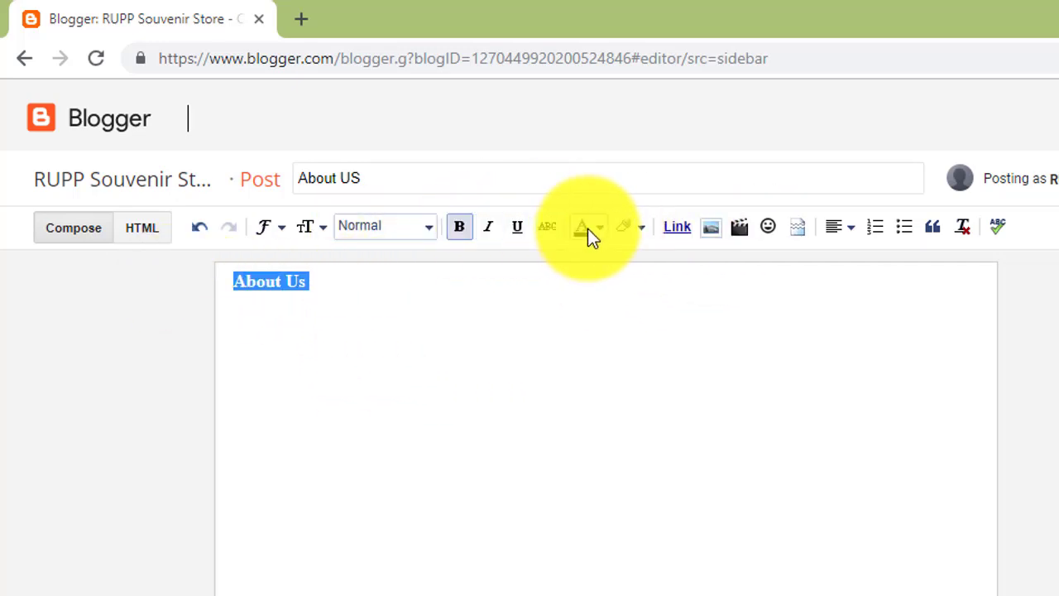
left_click(604, 231)
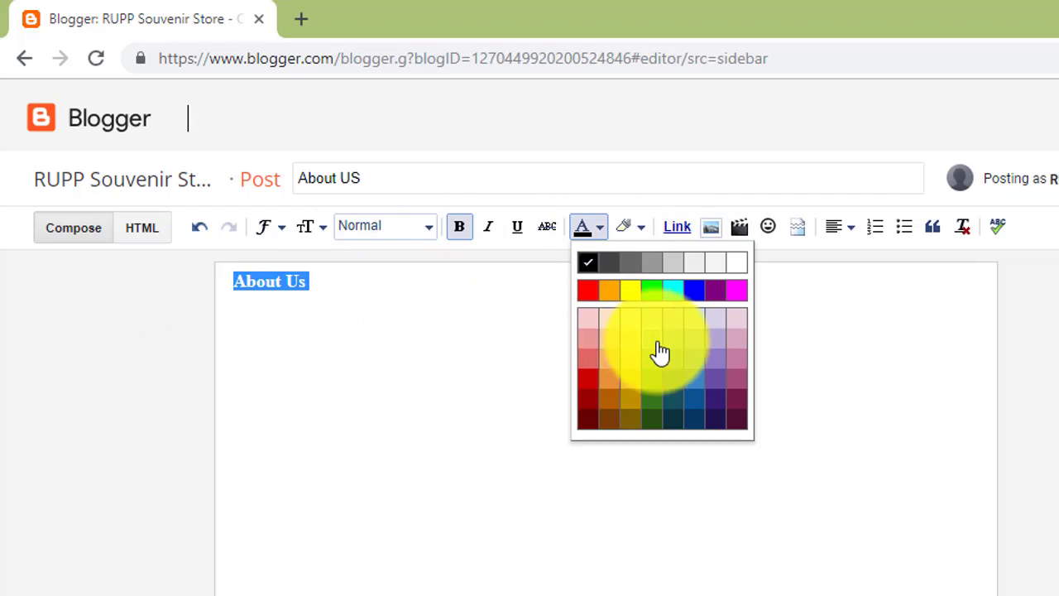
left_click(732, 267)
left_click(643, 229)
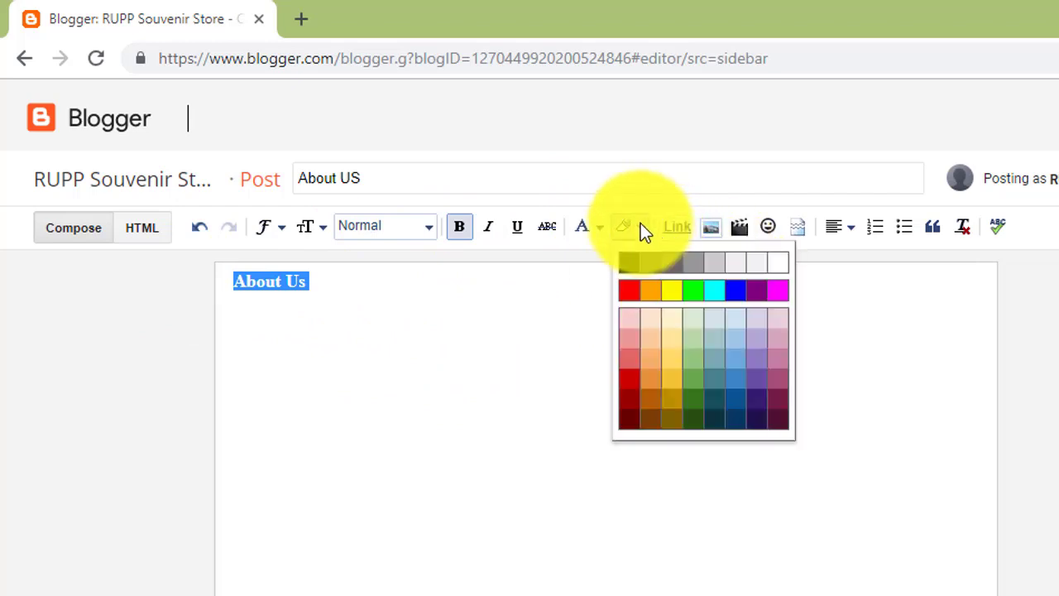
left_click(627, 428)
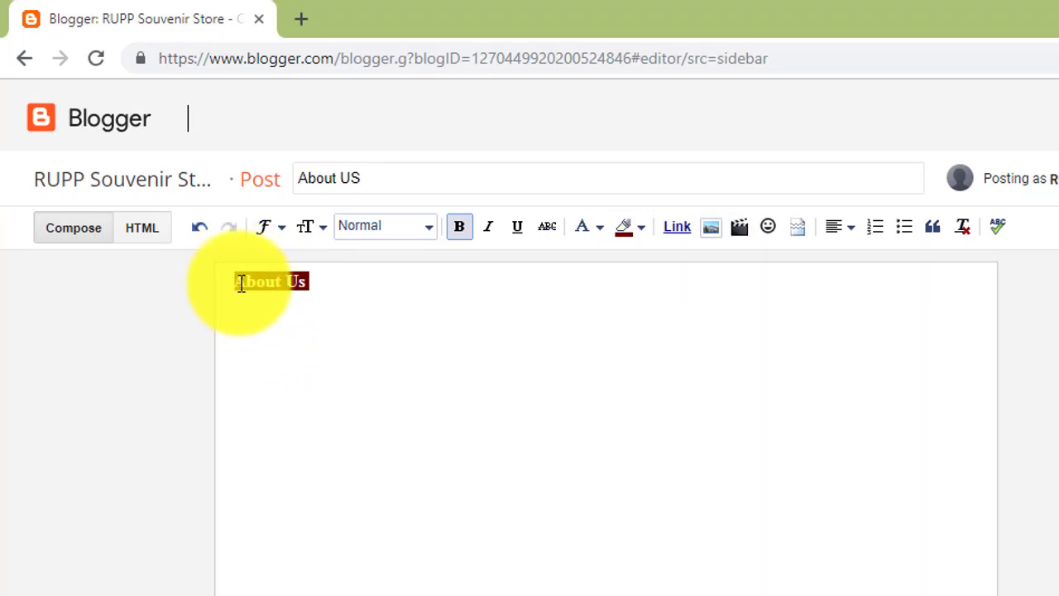
key("Return")
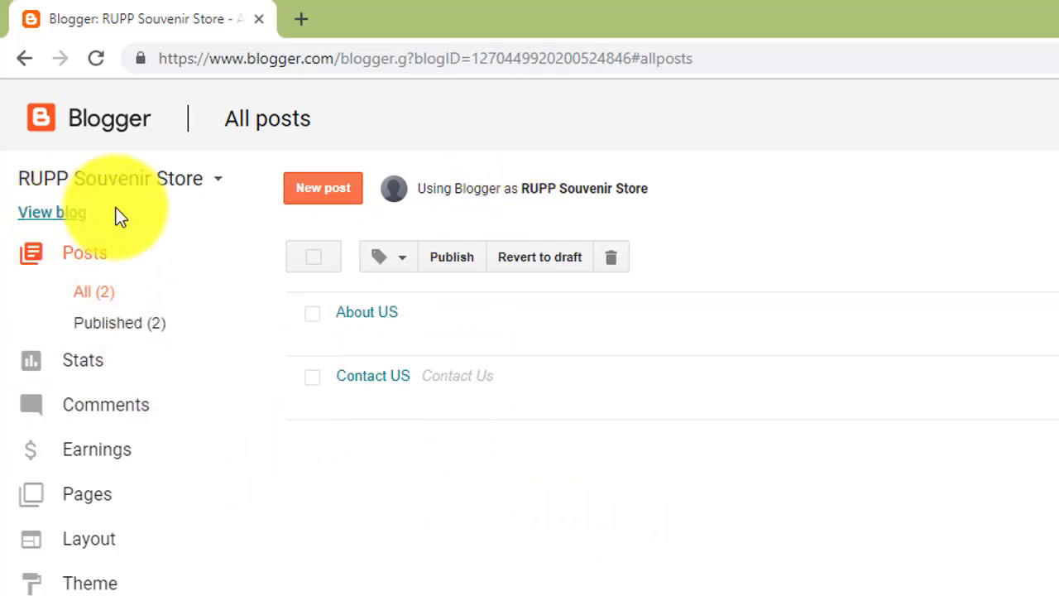
Open the live RUPP Souvenir Store site and scroll through the About US and Contact US posts
left_click(52, 213)
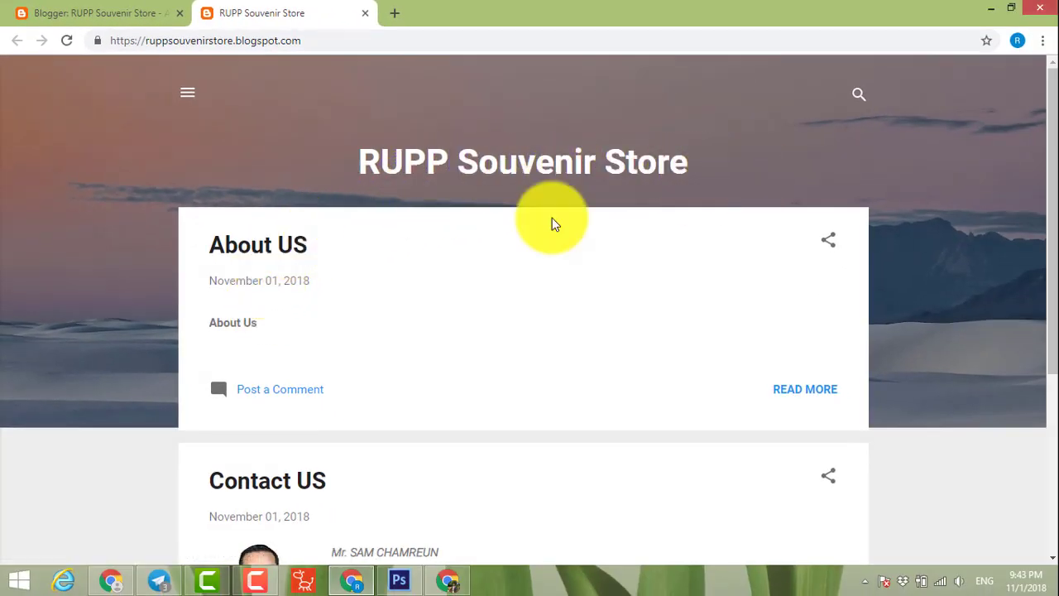
scroll(386, 273, "down", 3)
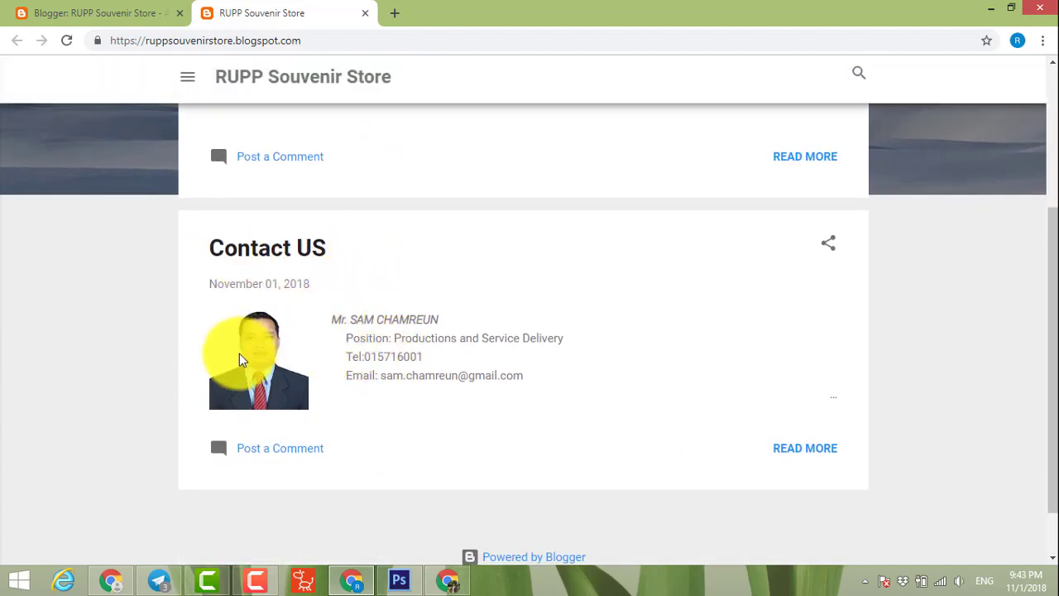
scroll(436, 390, "down", 1)
scroll(435, 388, "up", 4)
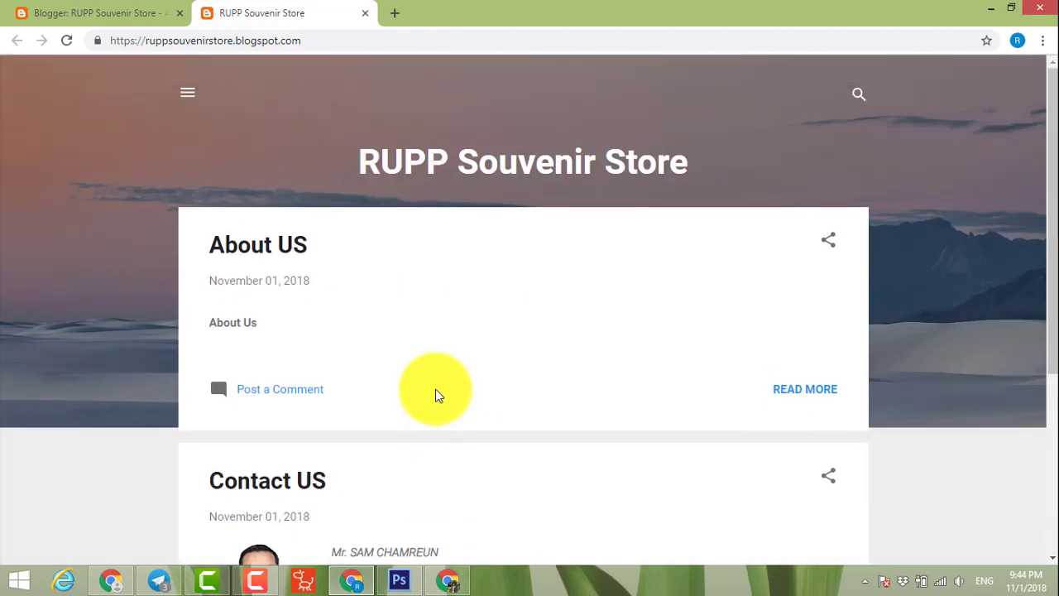
scroll(438, 393, "down", 3)
scroll(439, 395, "up", 4)
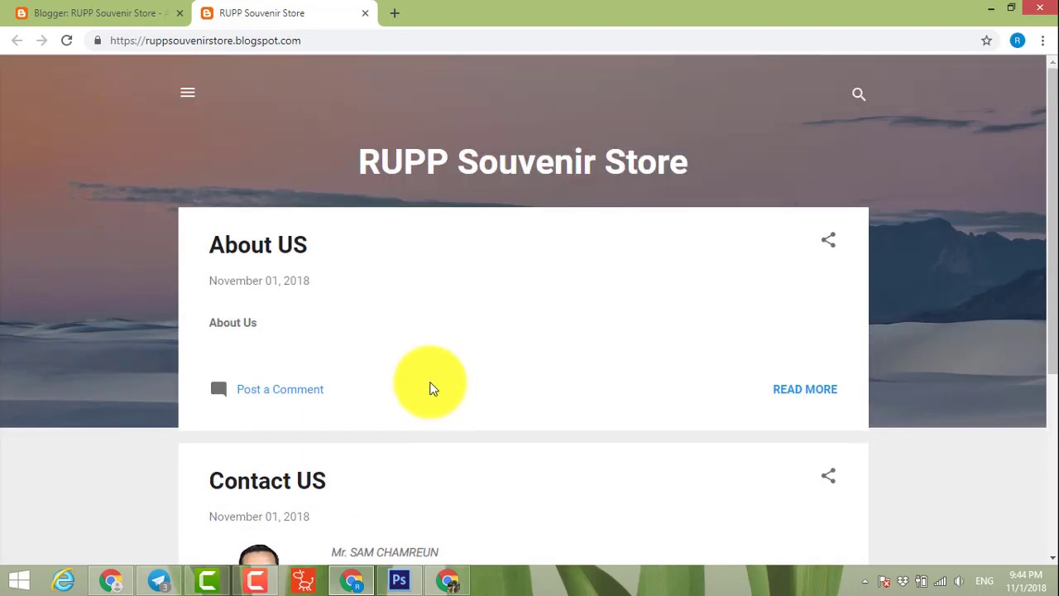
scroll(405, 403, "down", 3)
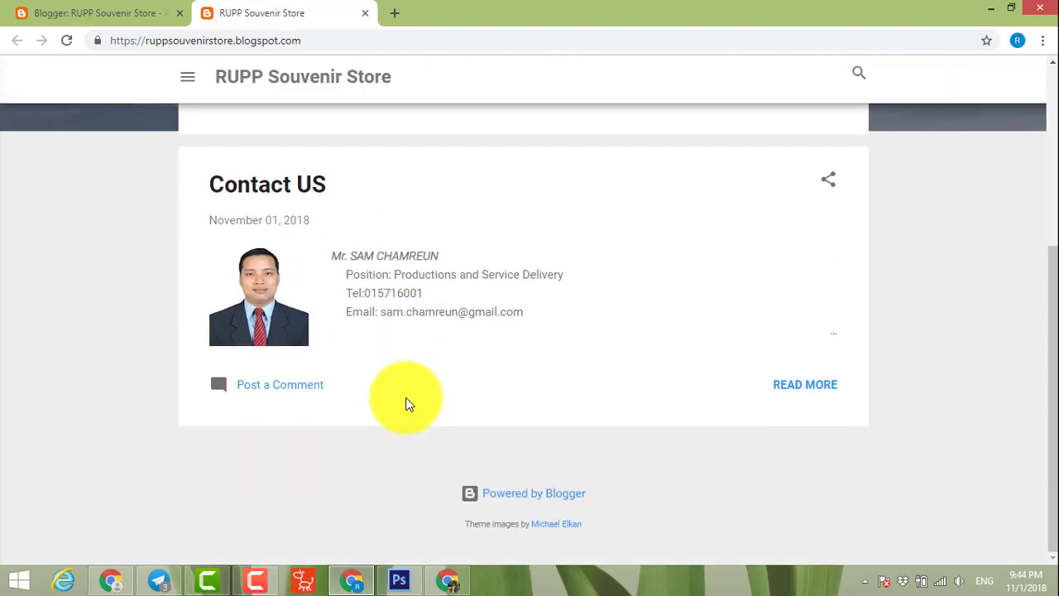
scroll(405, 405, "up", 4)
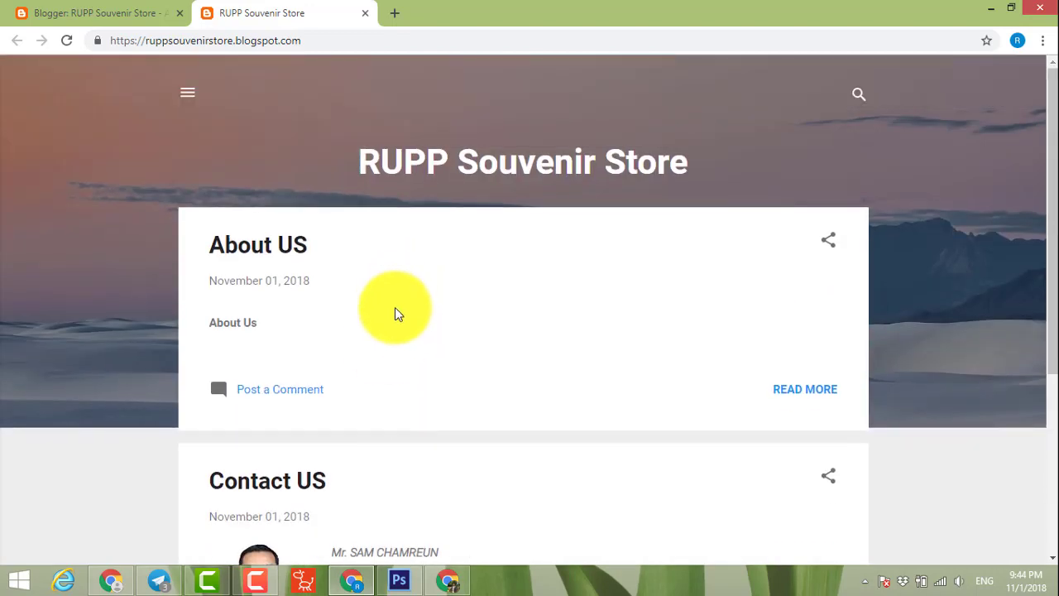
scroll(390, 303, "down", 3)
scroll(393, 302, "up", 3)
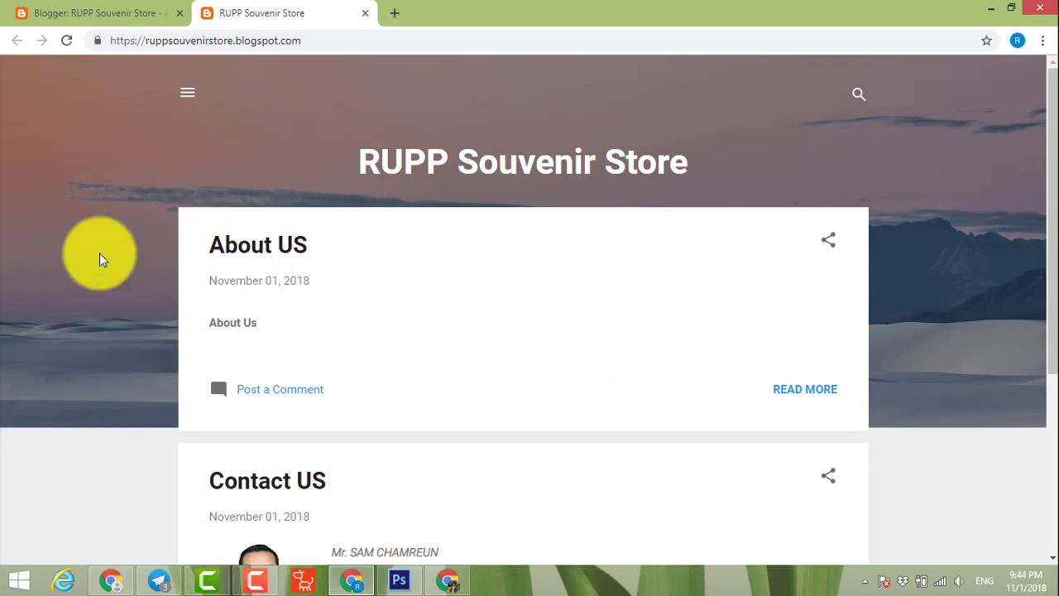
scroll(835, 404, "down", 3)
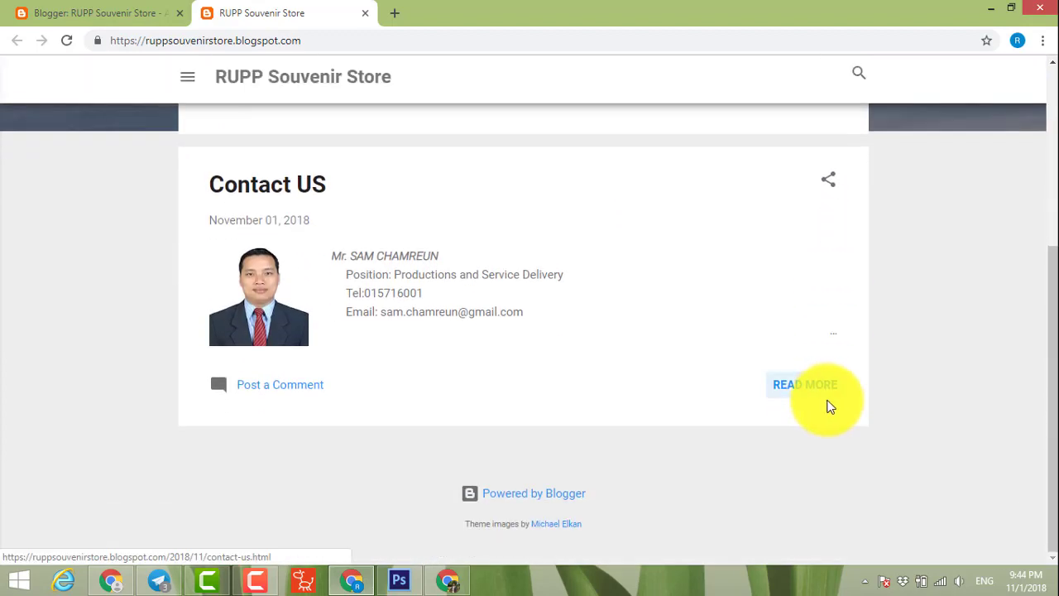
scroll(827, 404, "up", 3)
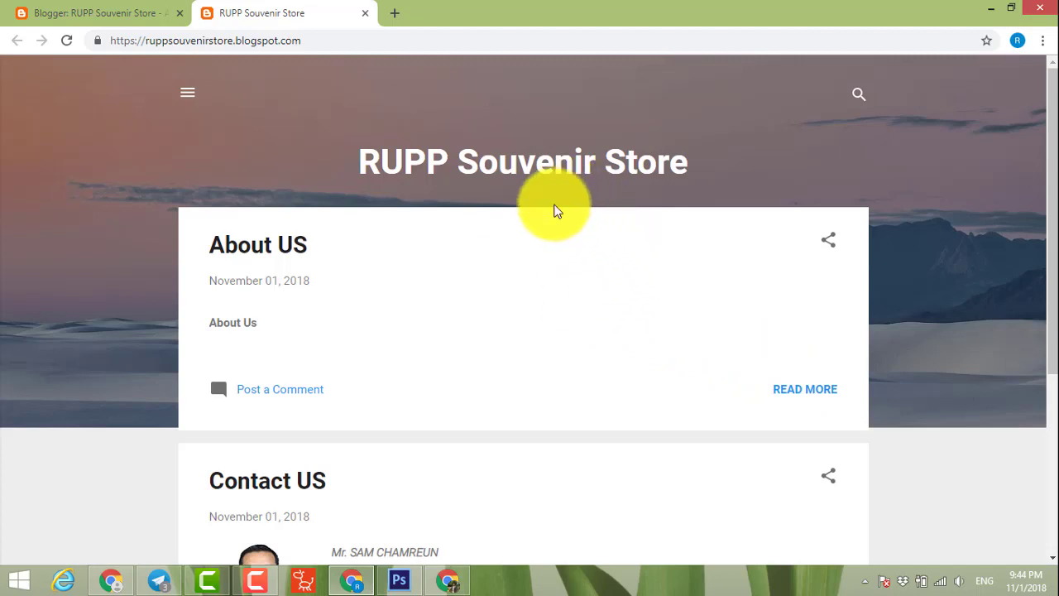
scroll(556, 209, "down", 2)
scroll(551, 217, "down", 2)
scroll(550, 215, "up", 1)
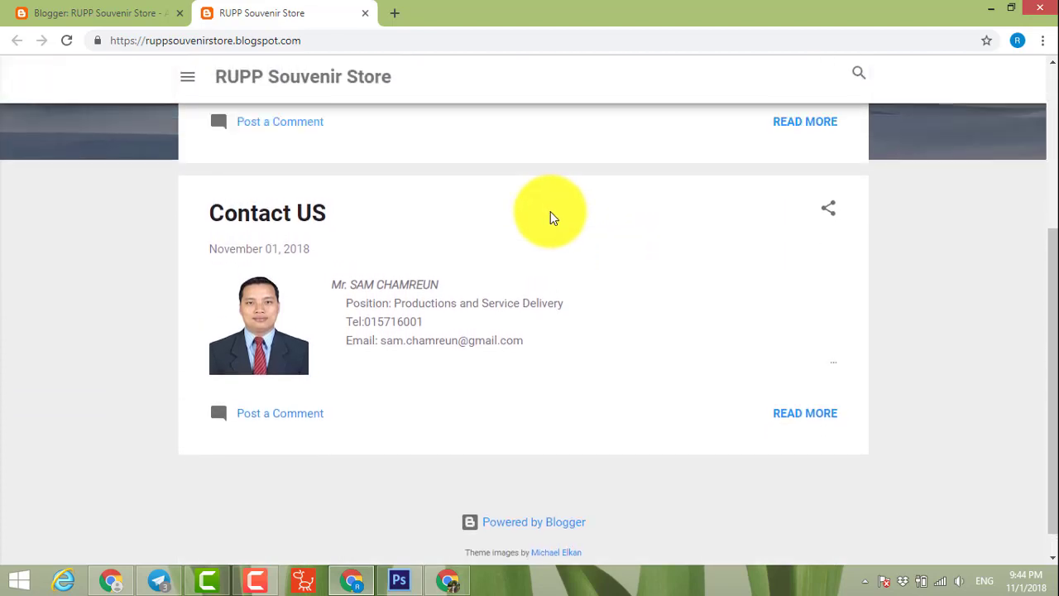
scroll(550, 213, "up", 3)
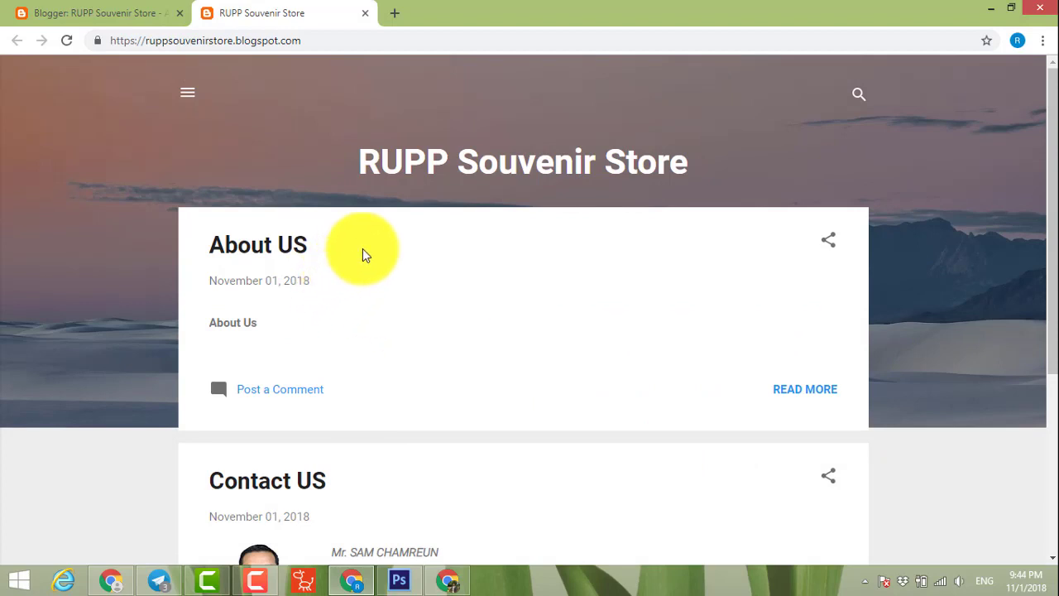
scroll(521, 257, "down", 3)
scroll(491, 282, "up", 3)
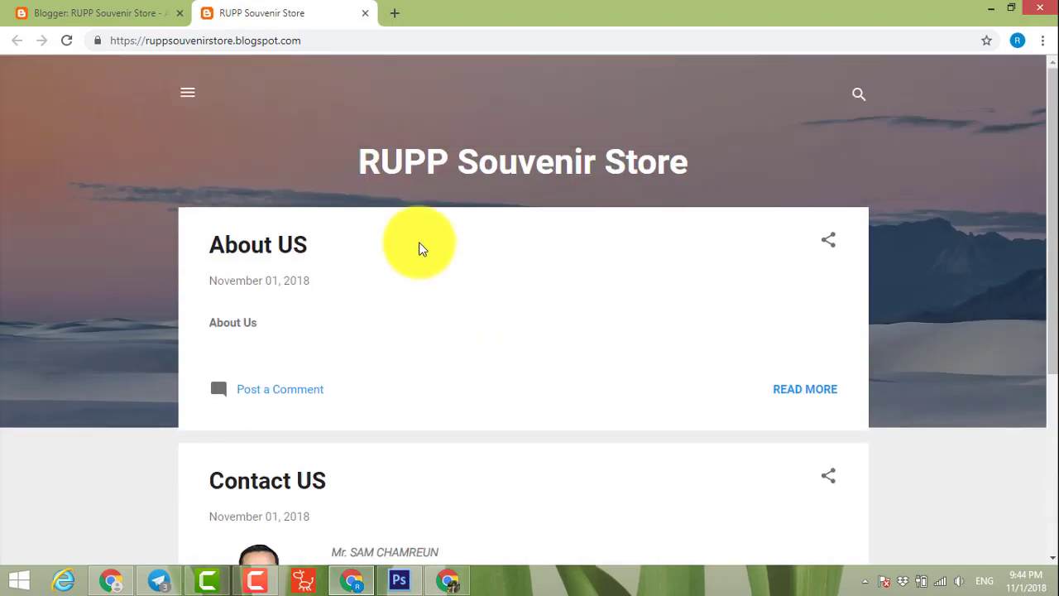